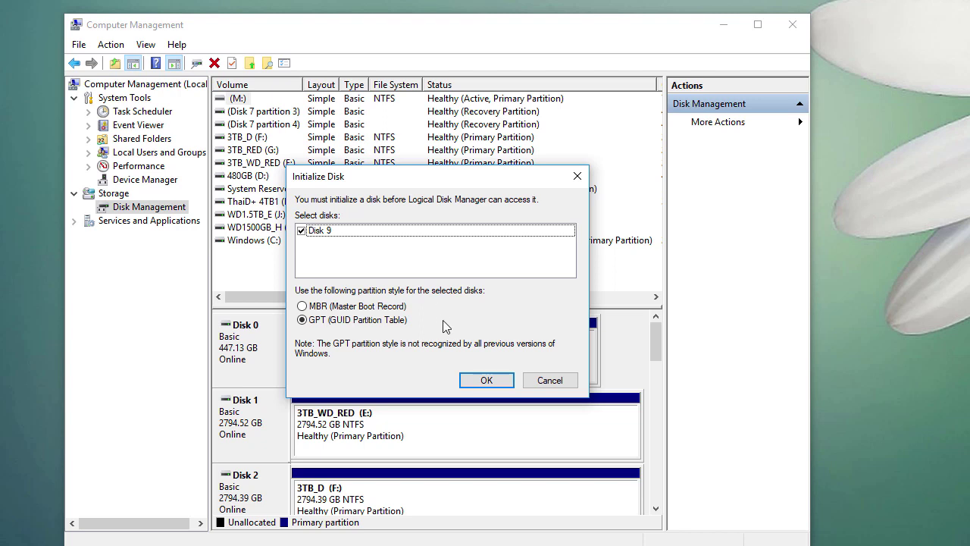
Step: Initialize Disk 9 with the GPT (GUID Partition Table) partition style
{"action": "left_click", "coordinate": [318, 306]}
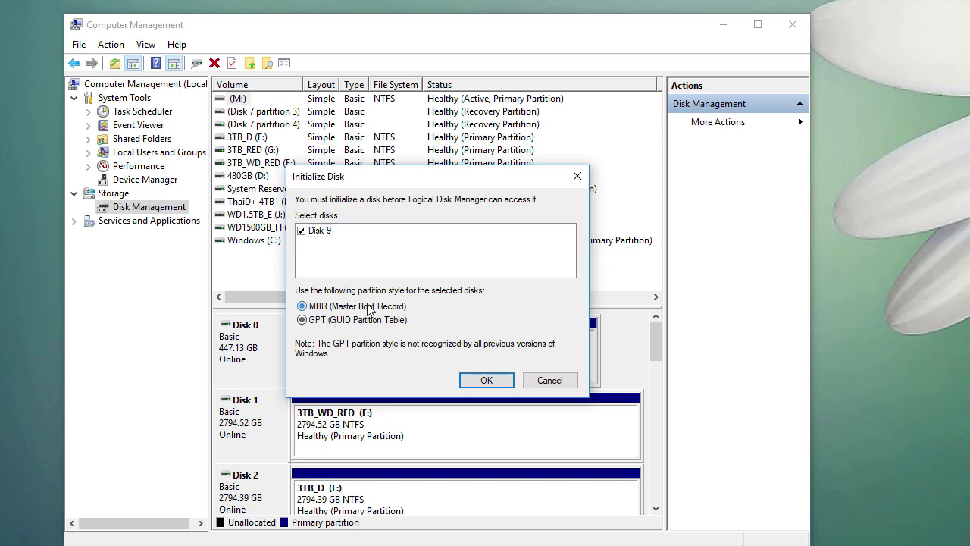
{"action": "left_click", "coordinate": [318, 320]}
{"action": "left_click", "coordinate": [373, 308]}
{"action": "left_click", "coordinate": [304, 320]}
{"action": "left_click", "coordinate": [471, 383]}
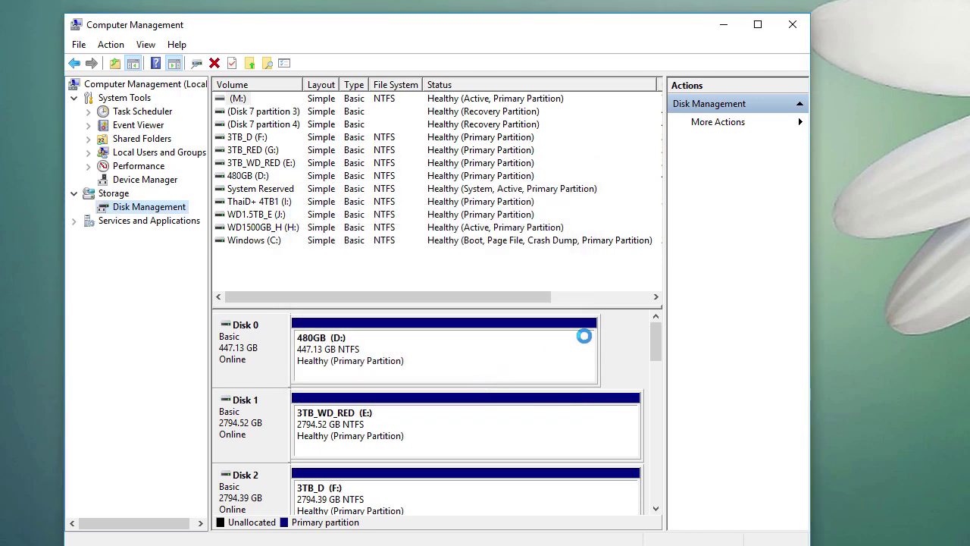
Step: Start a new simple volume in Disk 9's unallocated space and set its size to 1815318 MB
{"action": "left_click_drag", "start_coordinate": [660, 332], "coordinate": [677, 447]}
{"action": "left_click", "coordinate": [260, 424]}
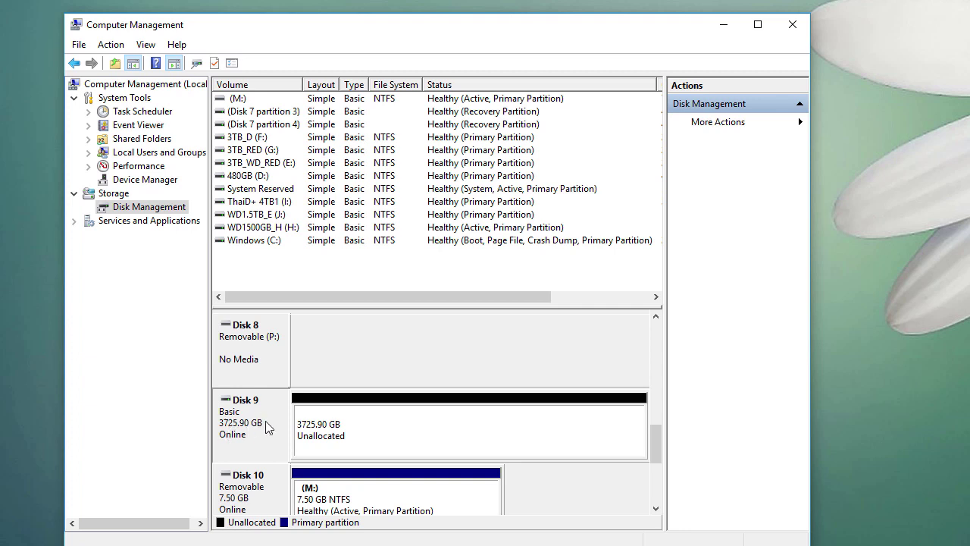
{"action": "left_click", "coordinate": [401, 444]}
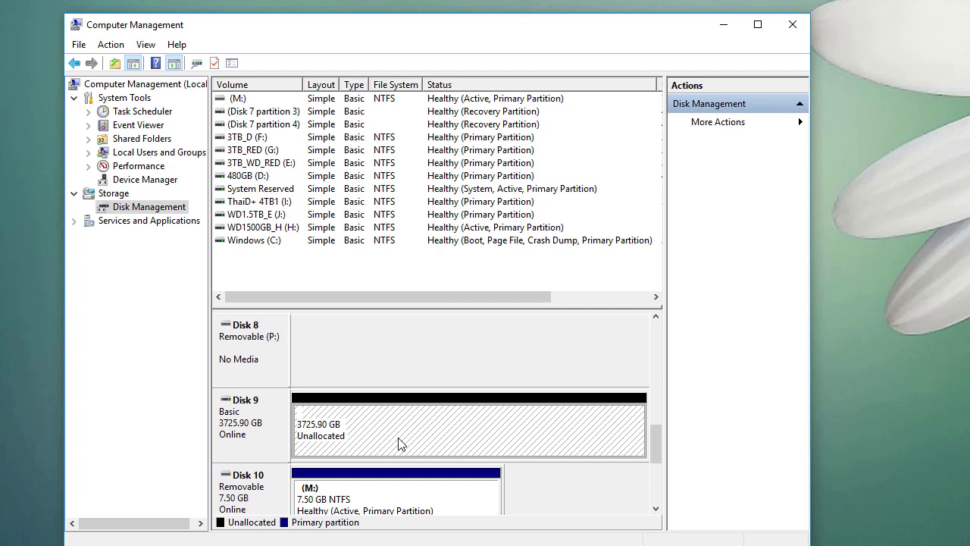
{"action": "right_click", "coordinate": [398, 439]}
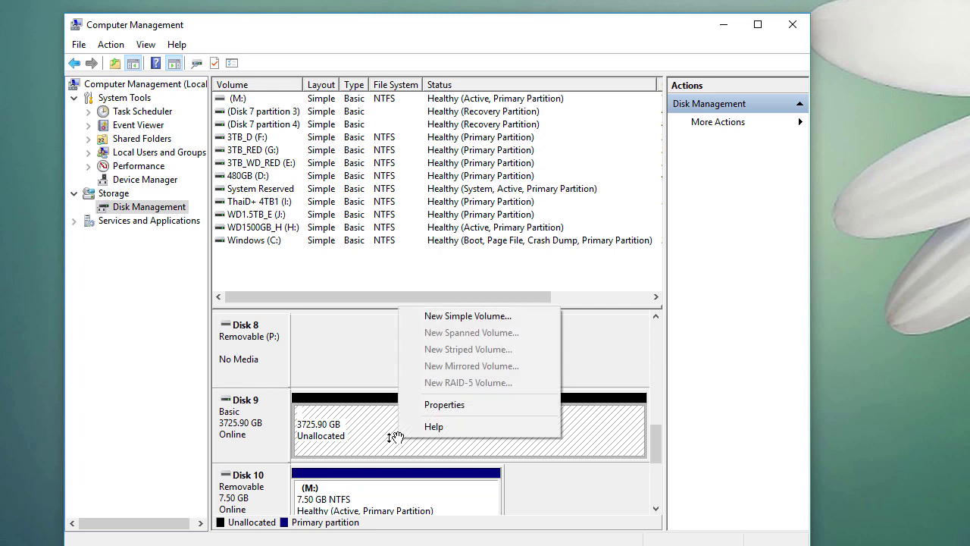
{"action": "left_click", "coordinate": [359, 432]}
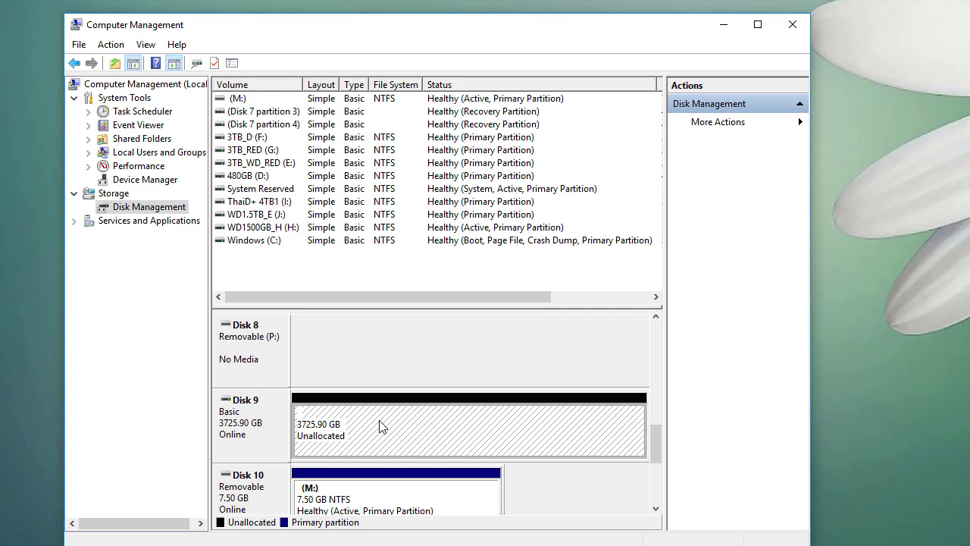
{"action": "right_click", "coordinate": [418, 425]}
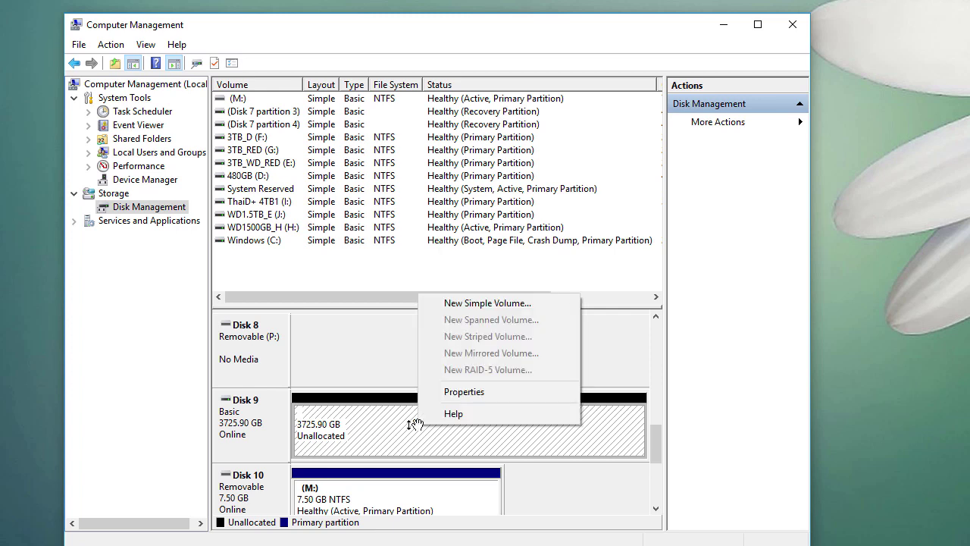
{"action": "left_click", "coordinate": [522, 301]}
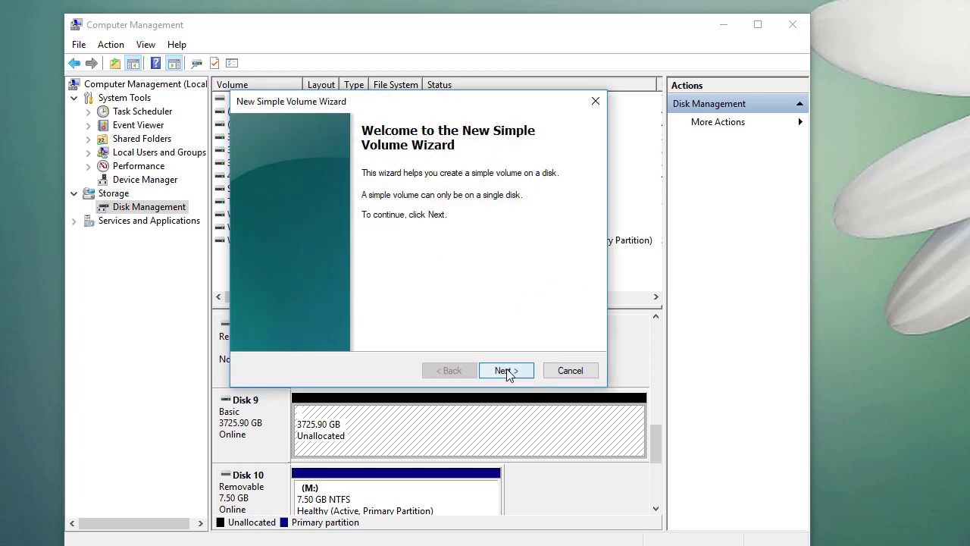
{"action": "left_click", "coordinate": [507, 372]}
{"action": "left_click_drag", "start_coordinate": [426, 103], "coordinate": [501, 121]}
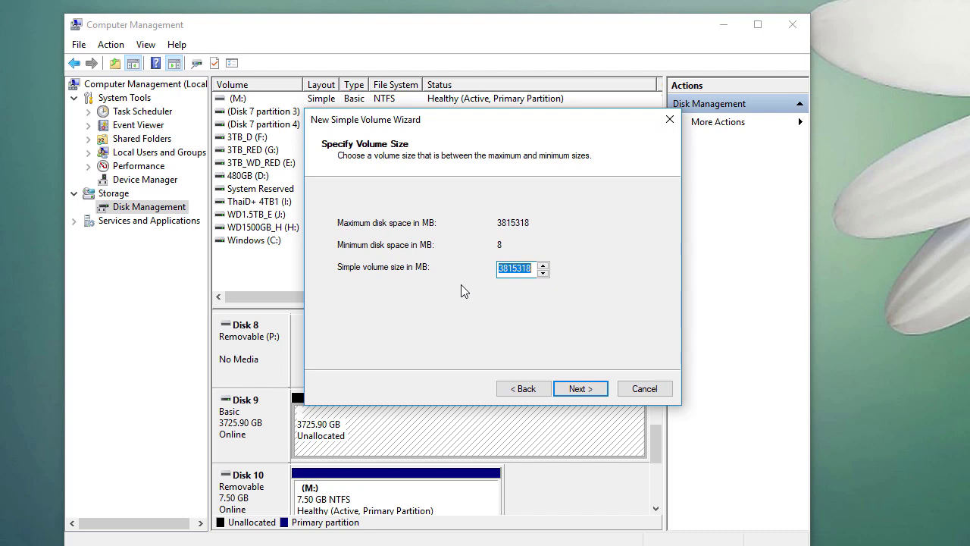
{"action": "key", "text": "Home"}
{"action": "key", "text": "Delete"}
{"action": "type", "text": "1"}
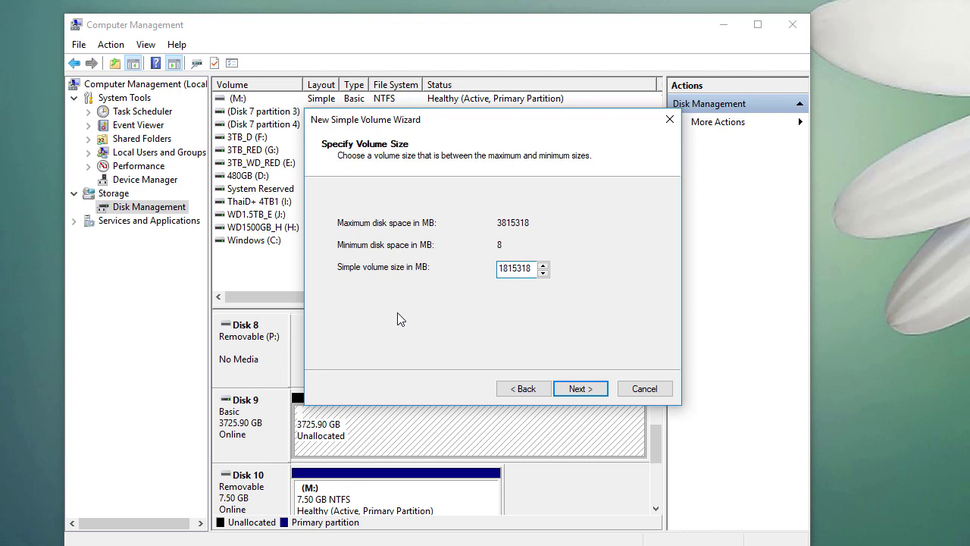
{"action": "left_click", "coordinate": [577, 389]}
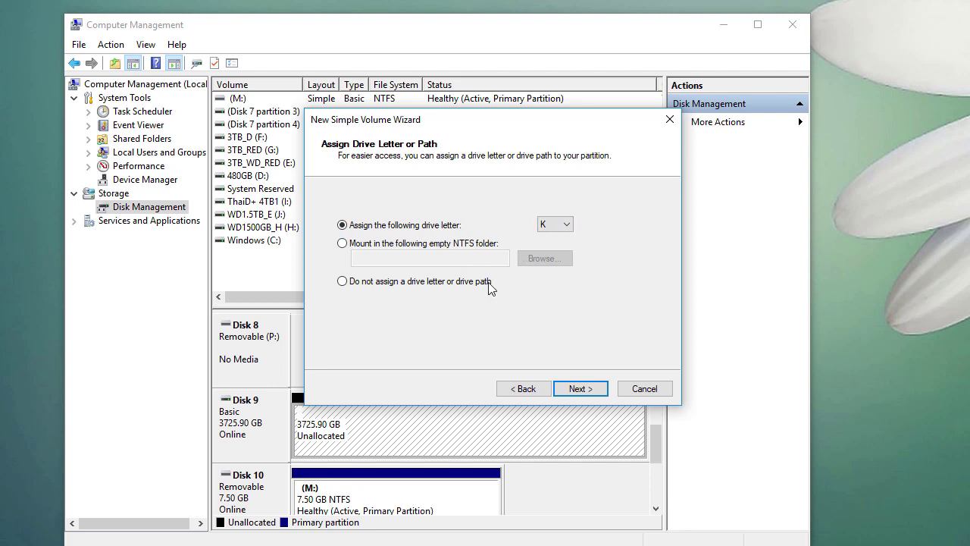
Step: Assign drive letter K and create the volume as NTFS with default allocation unit size, label Test1 and quick format
{"action": "left_click", "coordinate": [591, 393]}
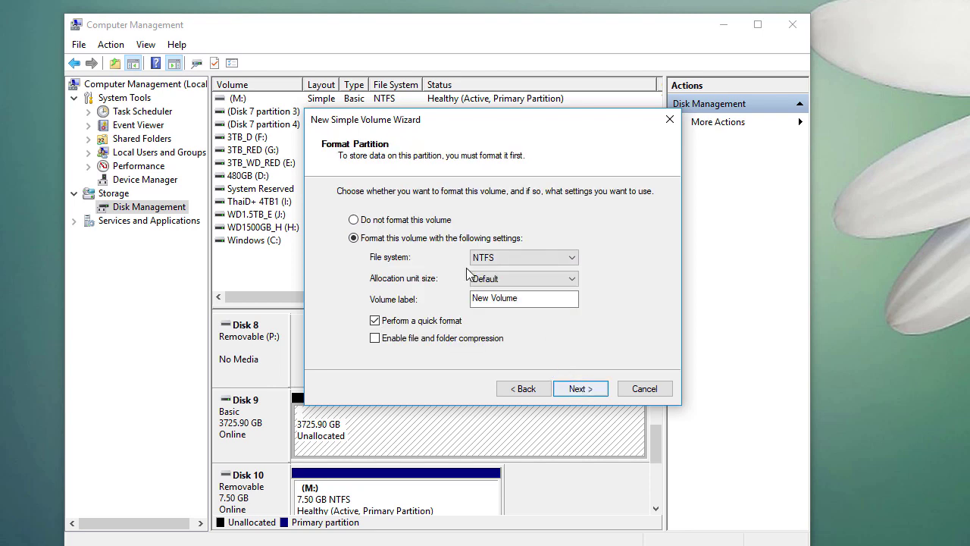
{"action": "left_click", "coordinate": [510, 260]}
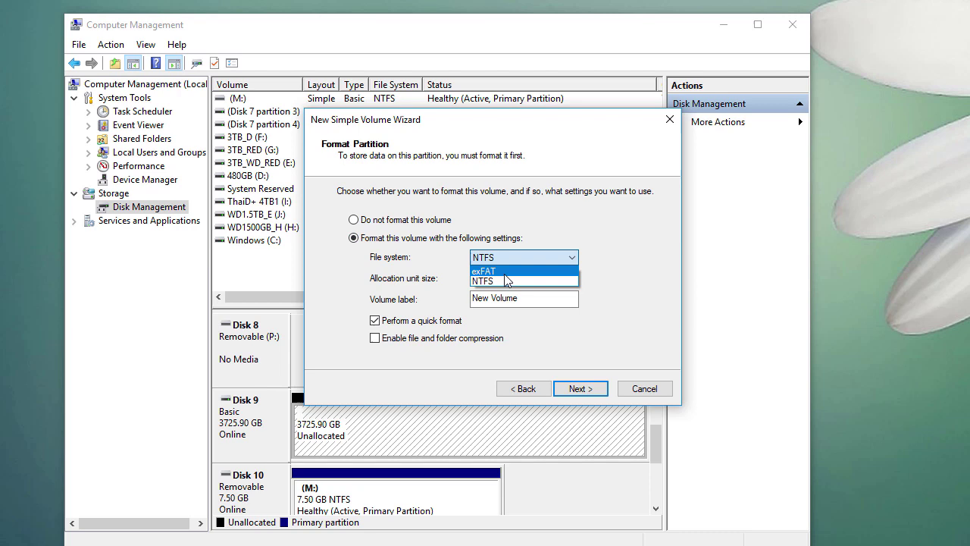
{"action": "left_click", "coordinate": [508, 283]}
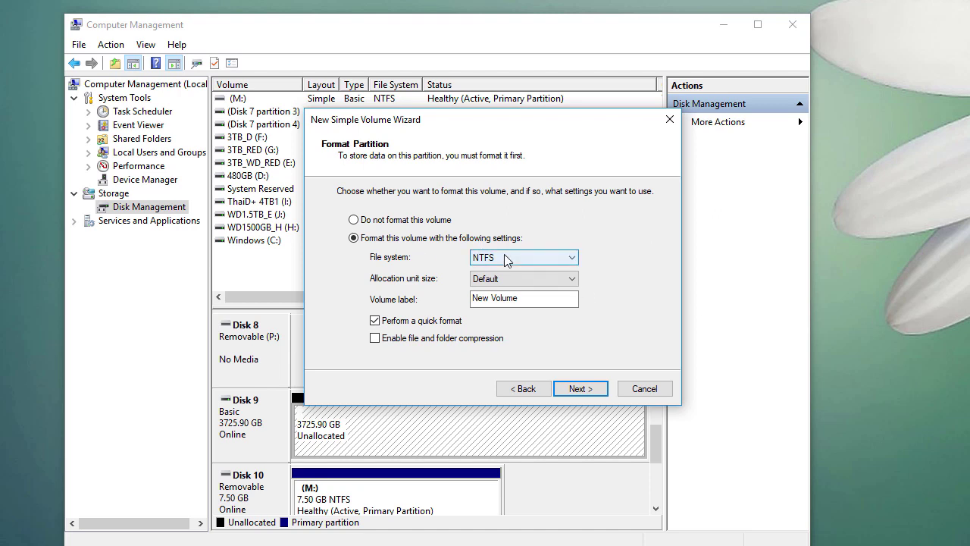
{"action": "left_click_drag", "start_coordinate": [539, 299], "coordinate": [475, 300]}
{"action": "type", "text": "Test1"}
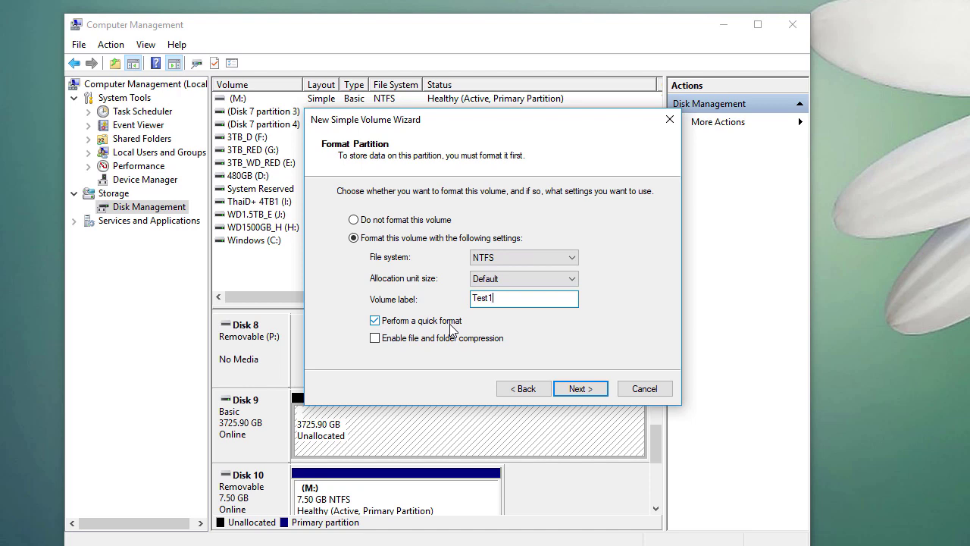
{"action": "left_click", "coordinate": [452, 327]}
{"action": "left_click", "coordinate": [450, 328]}
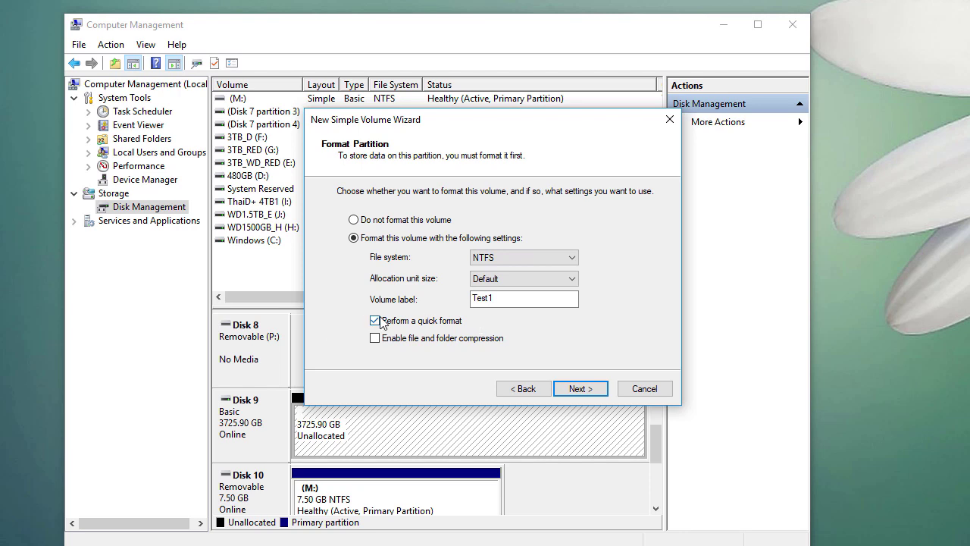
{"action": "left_click", "coordinate": [580, 388]}
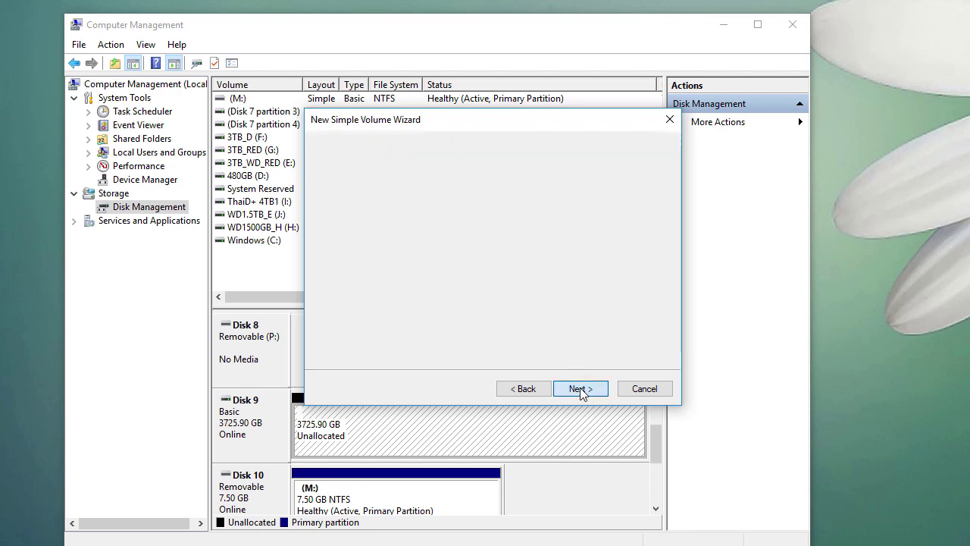
{"action": "left_click", "coordinate": [580, 388]}
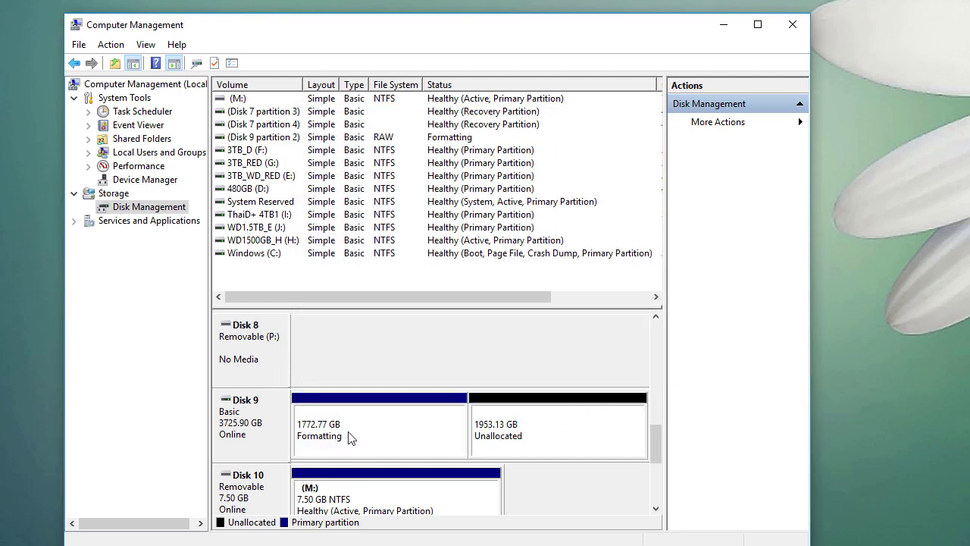
Step: Start a second simple volume in Disk 9's remaining unallocated space, using all 1999999 MB and drive letter N
{"action": "left_click", "coordinate": [358, 435]}
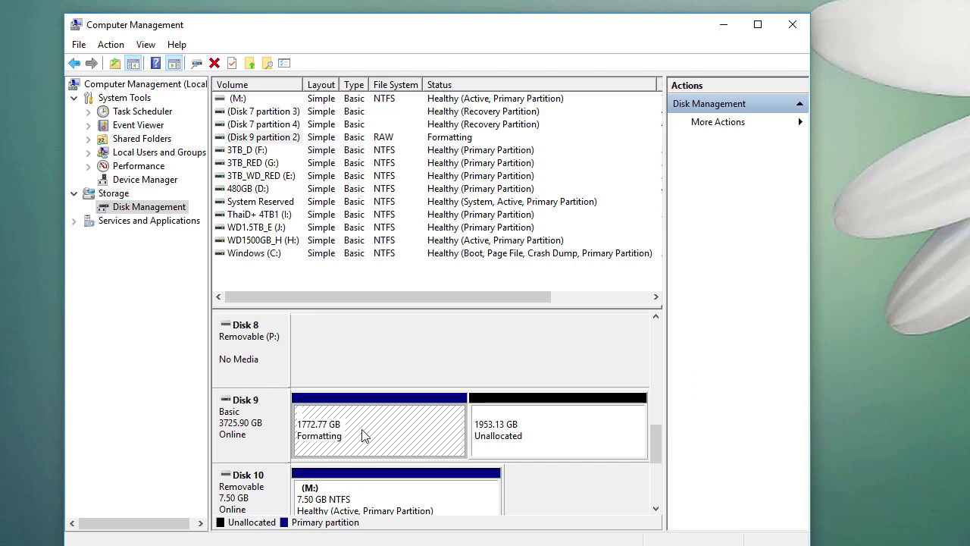
{"action": "left_click", "coordinate": [534, 416]}
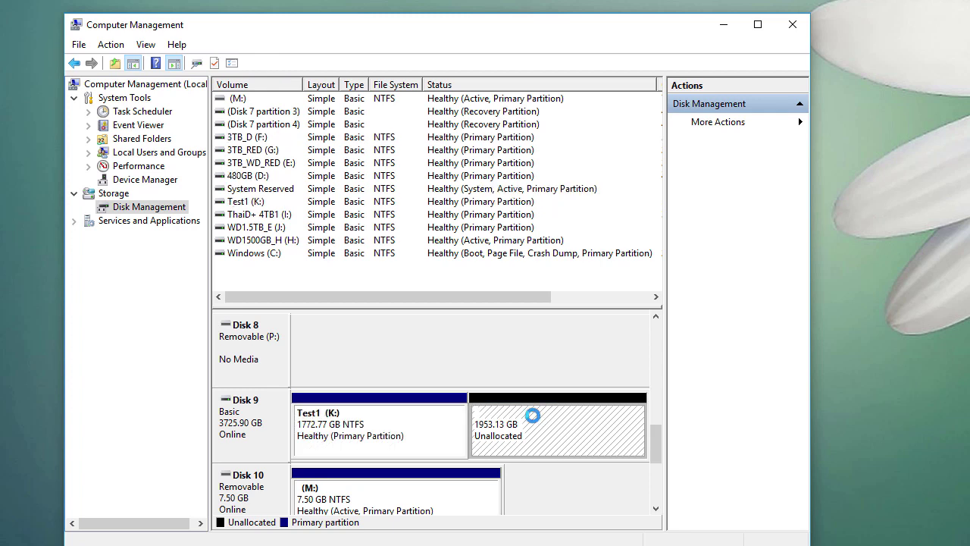
{"action": "right_click", "coordinate": [533, 415]}
{"action": "left_click", "coordinate": [580, 428]}
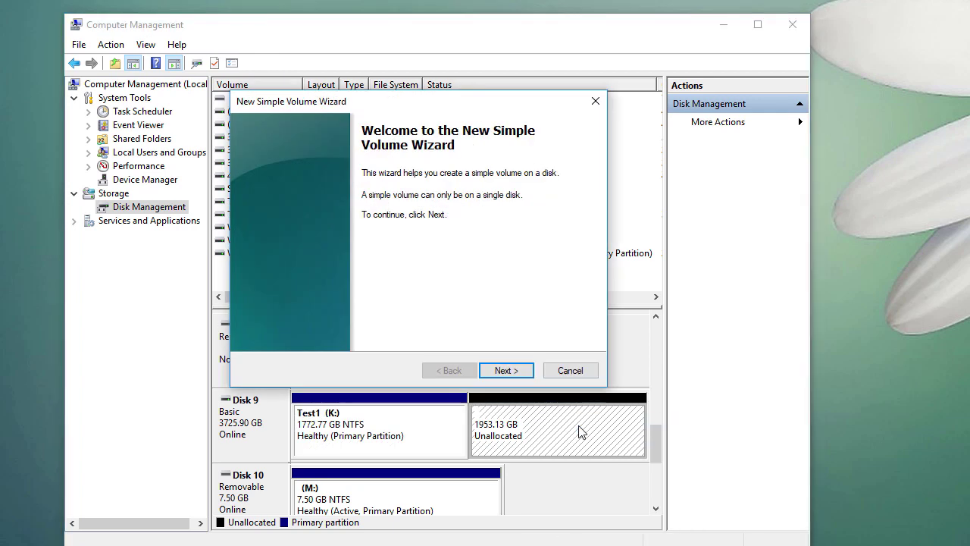
{"action": "left_click", "coordinate": [521, 371]}
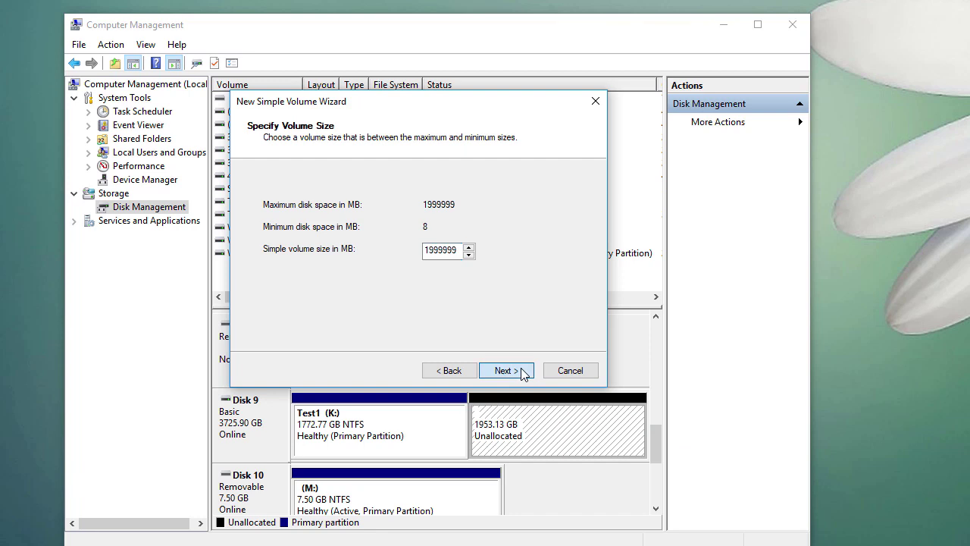
{"action": "left_click", "coordinate": [520, 371]}
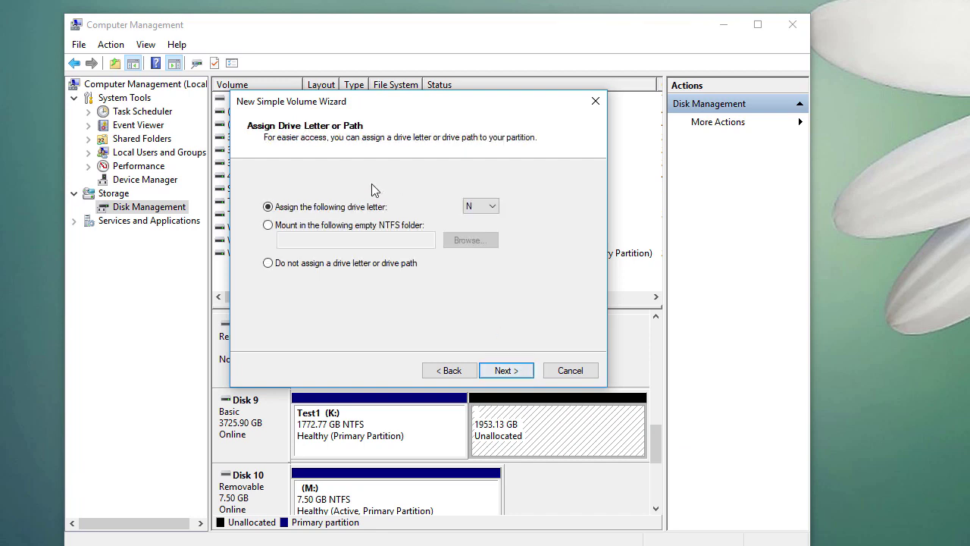
{"action": "left_click", "coordinate": [521, 370]}
Step: Label the second volume Test2 and create it with NTFS and quick format
{"action": "left_click", "coordinate": [455, 280]}
{"action": "left_click_drag", "start_coordinate": [455, 280], "coordinate": [400, 280]}
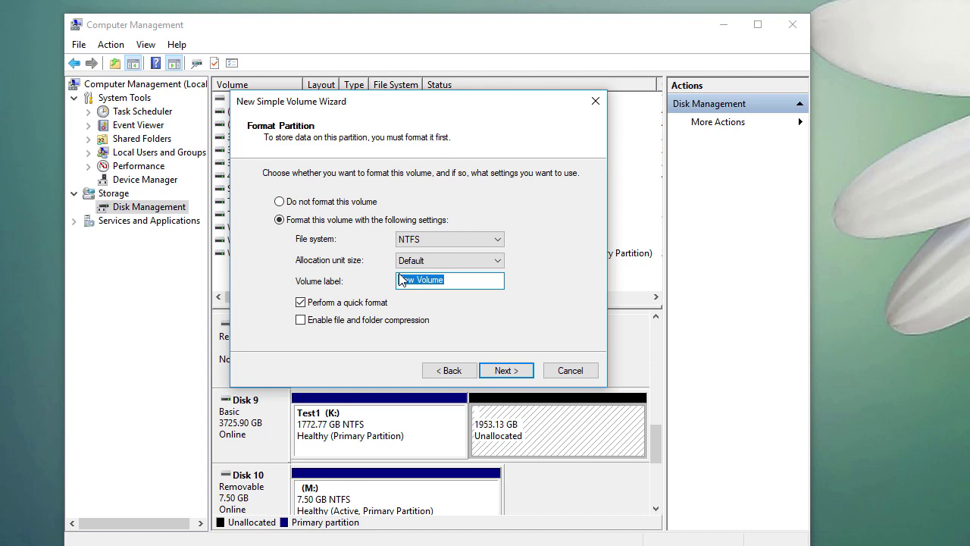
{"action": "left_click", "coordinate": [453, 279]}
{"action": "left_click_drag", "start_coordinate": [457, 277], "coordinate": [237, 272]}
{"action": "type", "text": "Test2"}
{"action": "key", "text": "Return"}
{"action": "left_click", "coordinate": [515, 373]}
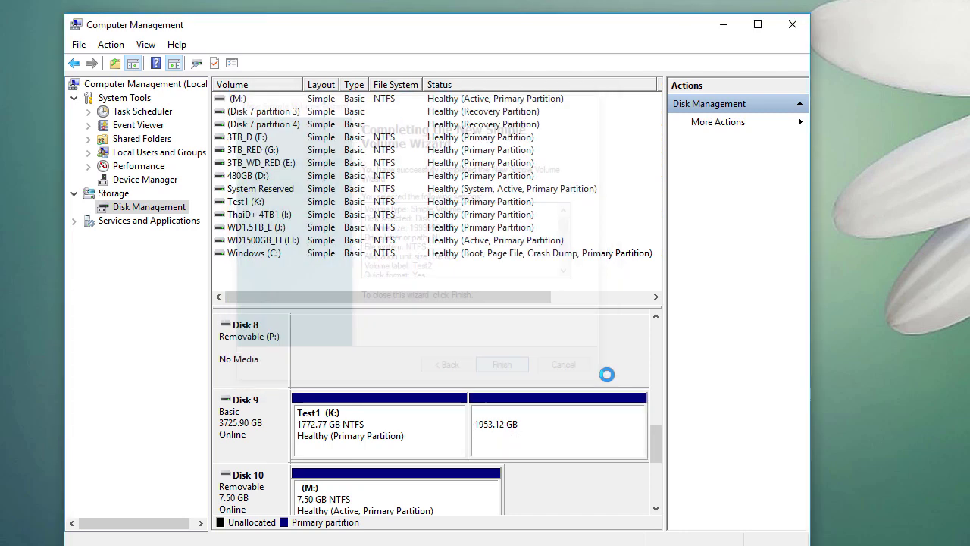
Step: Switch to File Explorer, check the Test1 (K:) and Test2 (N:) drives under This PC, and close it
{"action": "key", "text": "super+e"}
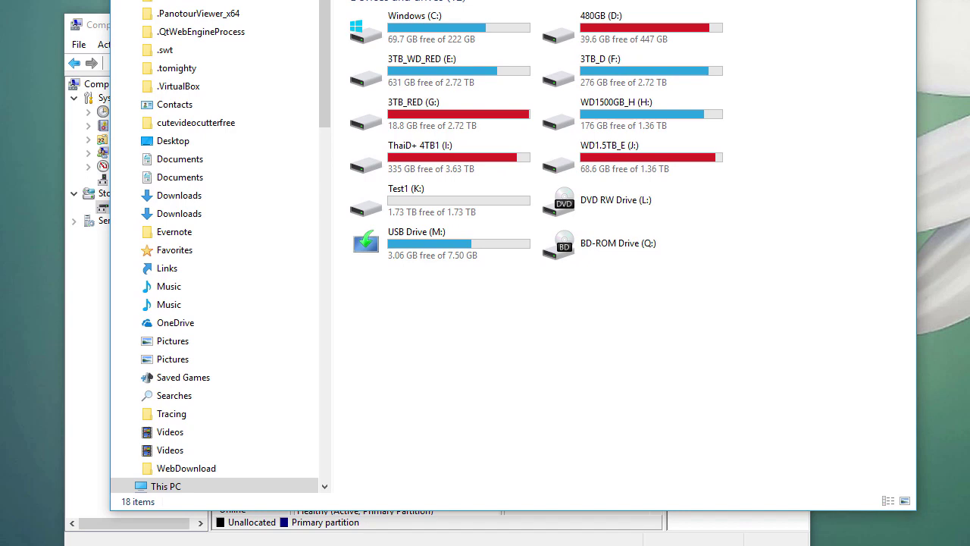
{"action": "left_click", "coordinate": [426, 198]}
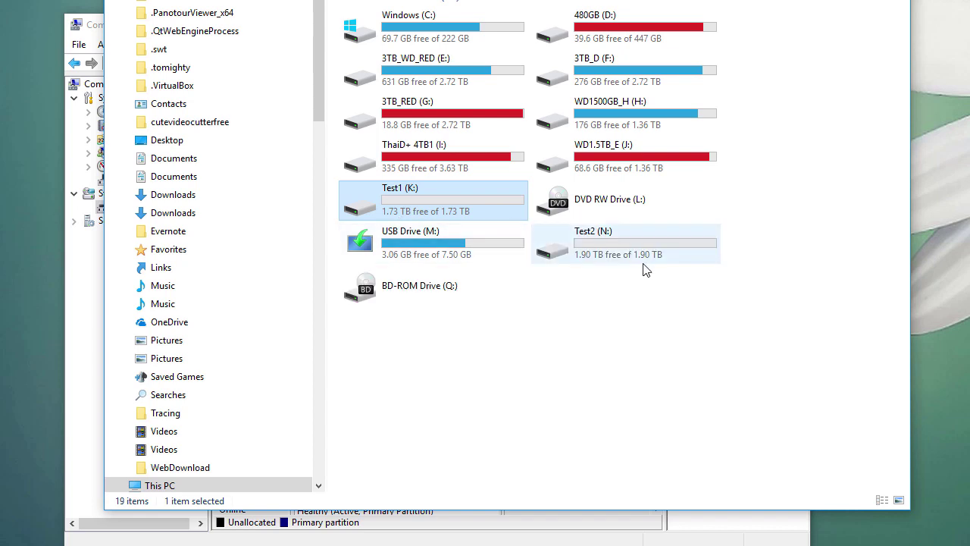
{"action": "left_click", "coordinate": [637, 262]}
{"action": "left_click", "coordinate": [515, 216]}
{"action": "left_click", "coordinate": [580, 242]}
{"action": "left_click", "coordinate": [488, 198]}
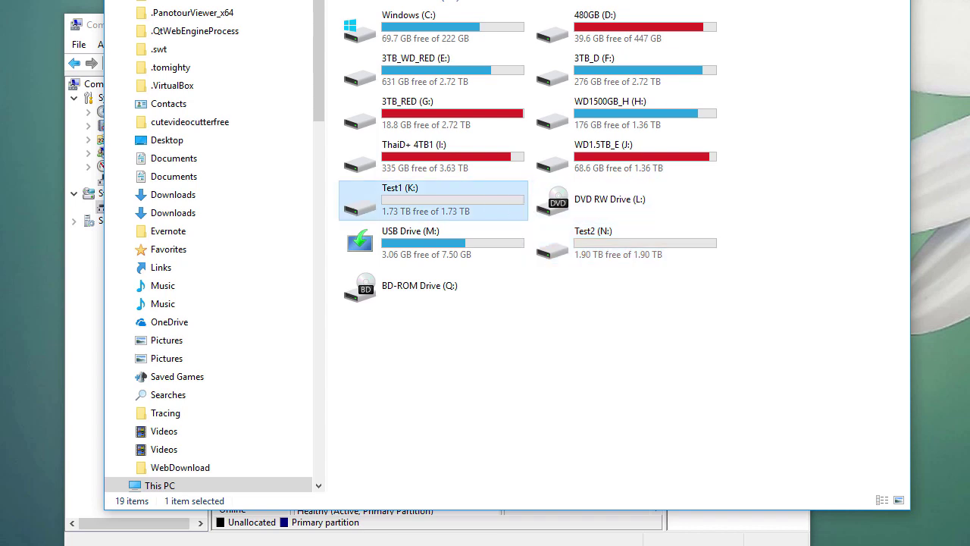
{"action": "key", "text": "alt+F4"}
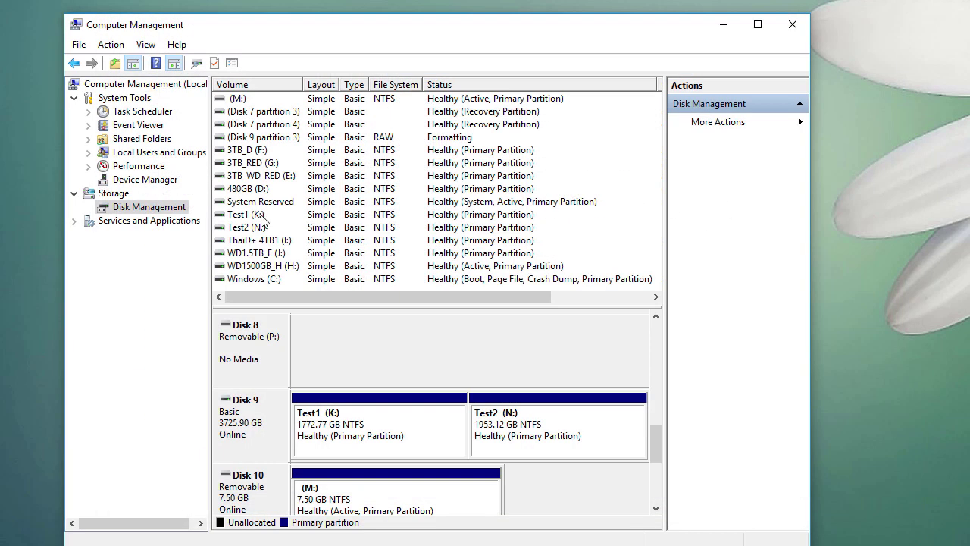
Step: Open the drive letter and path settings for Test2 (N:) and look at the option to mount it in an NTFS folder
{"action": "left_click", "coordinate": [353, 446]}
{"action": "left_click", "coordinate": [594, 430]}
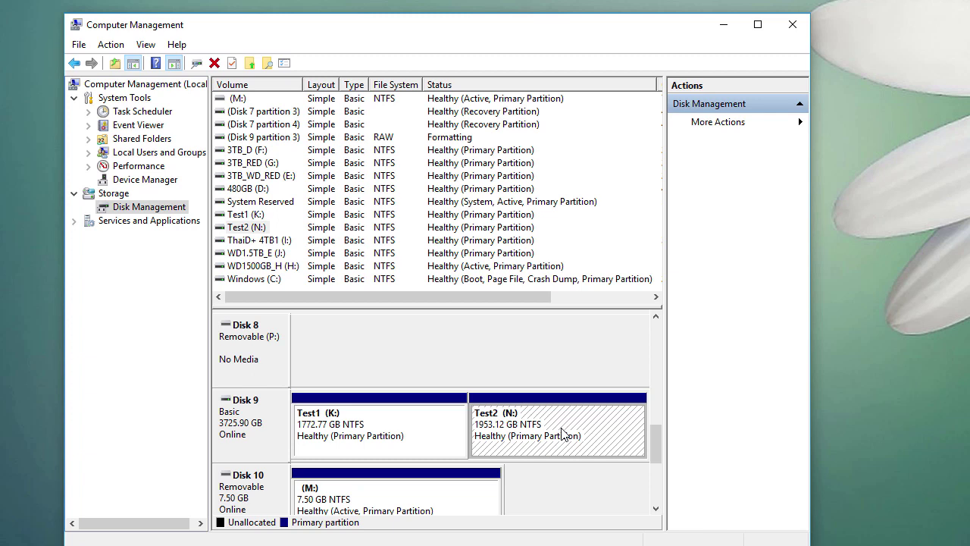
{"action": "right_click", "coordinate": [563, 433]}
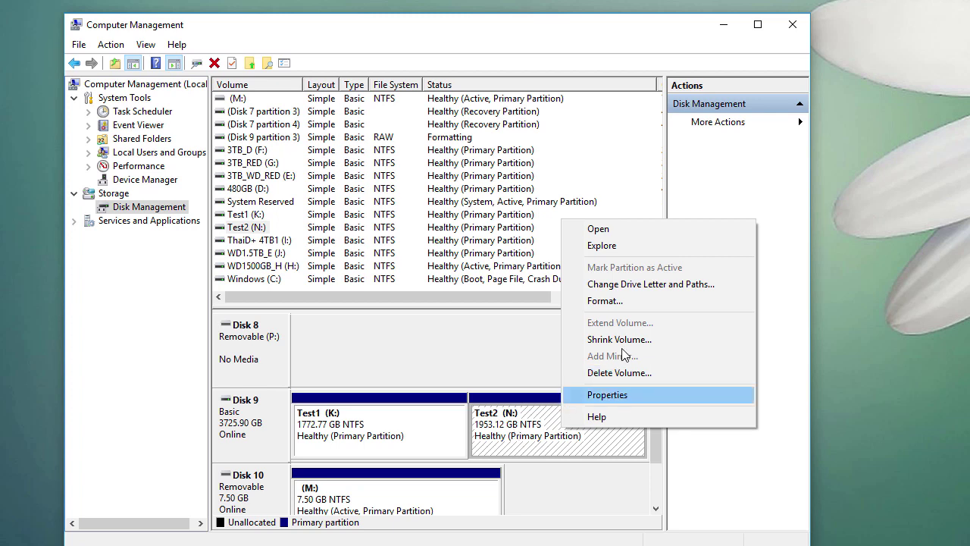
{"action": "left_click", "coordinate": [672, 285]}
{"action": "left_click", "coordinate": [328, 331]}
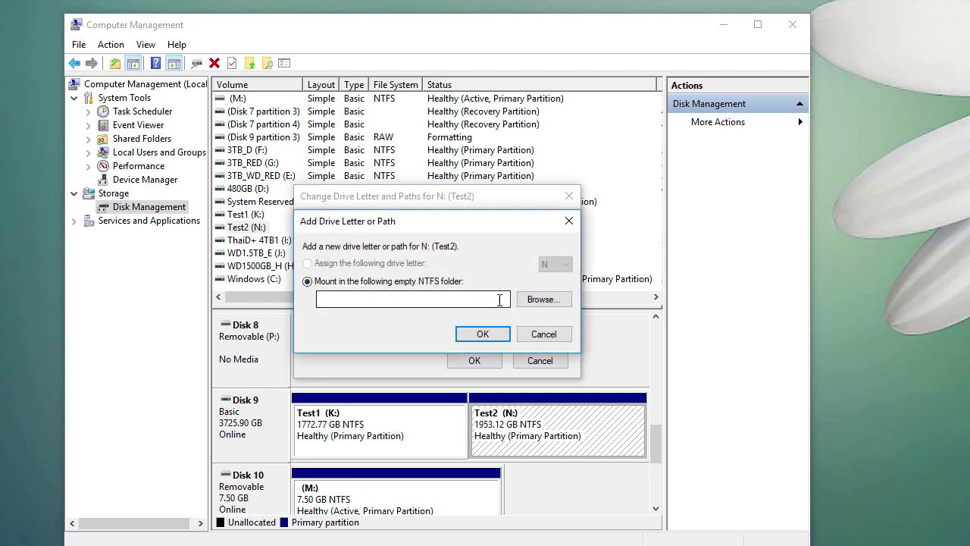
{"action": "left_click", "coordinate": [542, 333]}
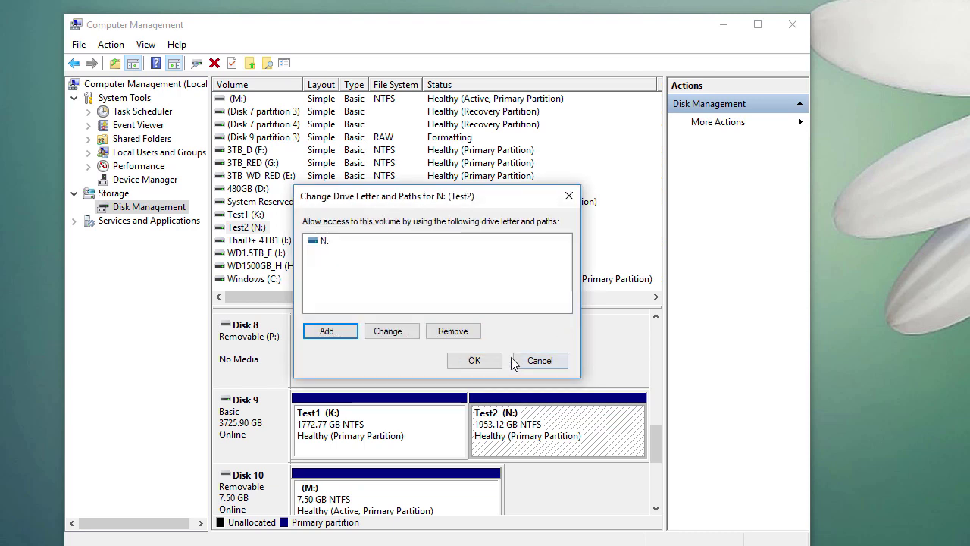
Step: Remove drive letter N from the Test2 volume and confirm the removal
{"action": "left_click", "coordinate": [452, 331]}
{"action": "key", "text": "Escape"}
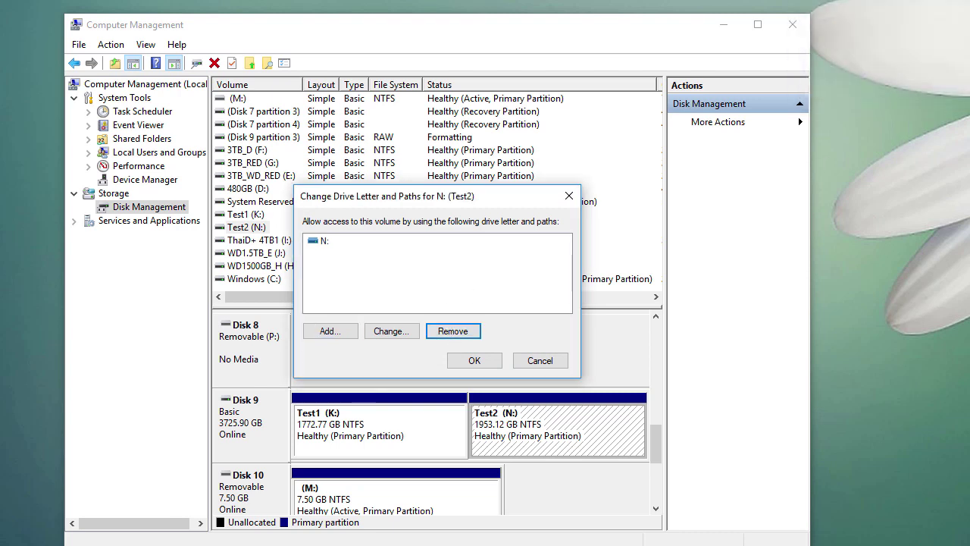
{"action": "left_click", "coordinate": [317, 241]}
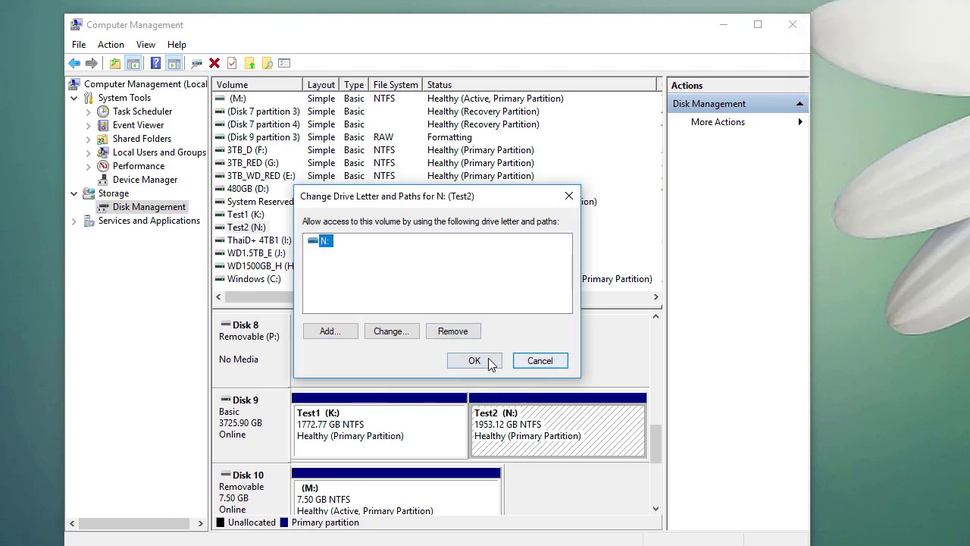
{"action": "left_click", "coordinate": [453, 331]}
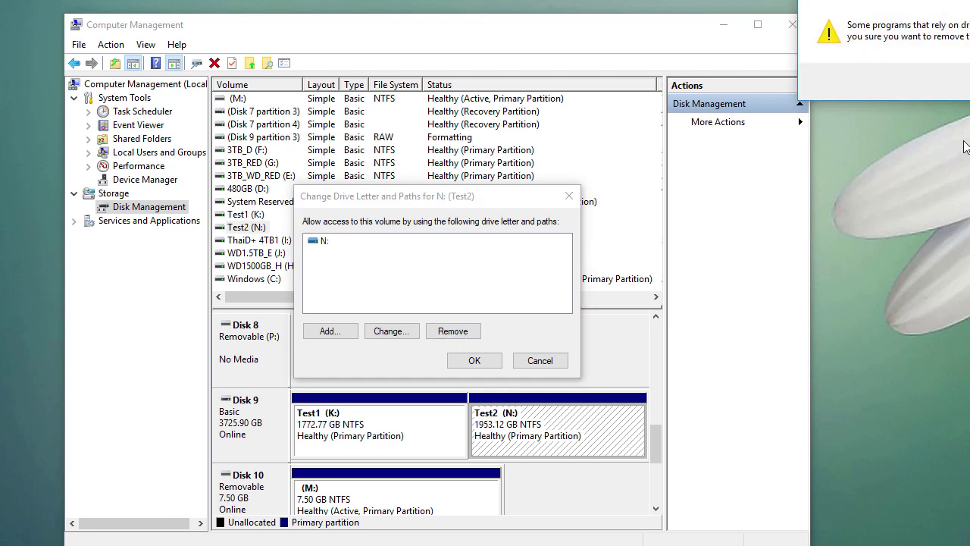
{"action": "key", "text": "Return"}
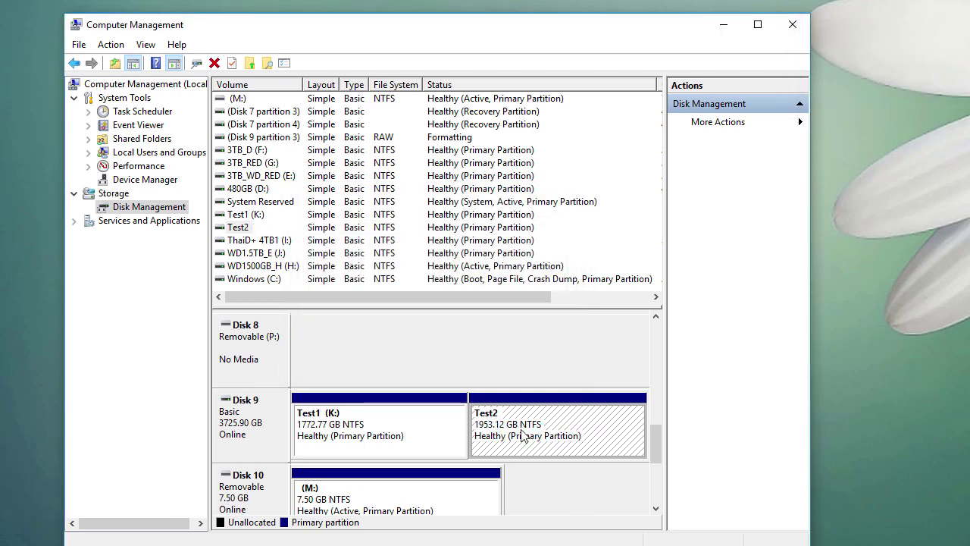
{"action": "left_click", "coordinate": [399, 438]}
{"action": "left_click", "coordinate": [557, 439]}
{"action": "left_click", "coordinate": [452, 427]}
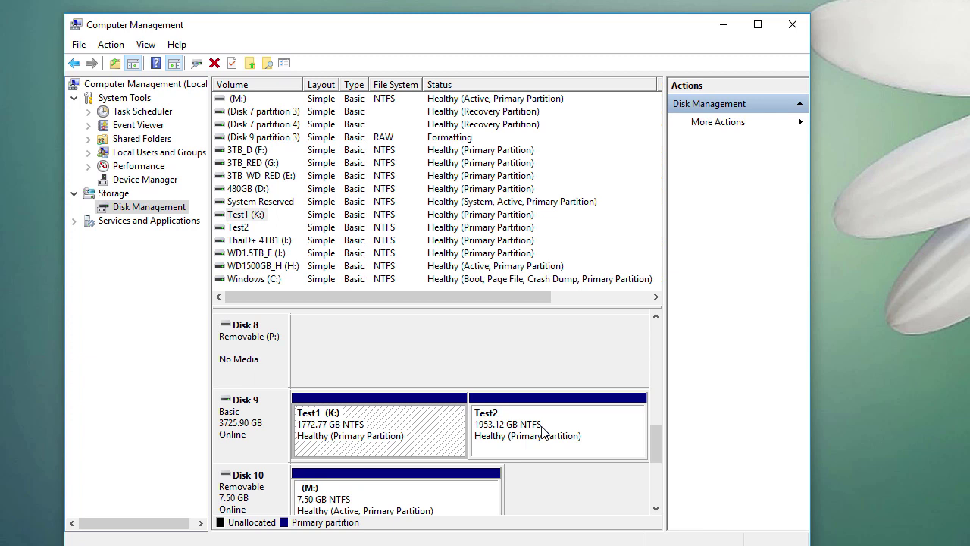
{"action": "right_click", "coordinate": [407, 423]}
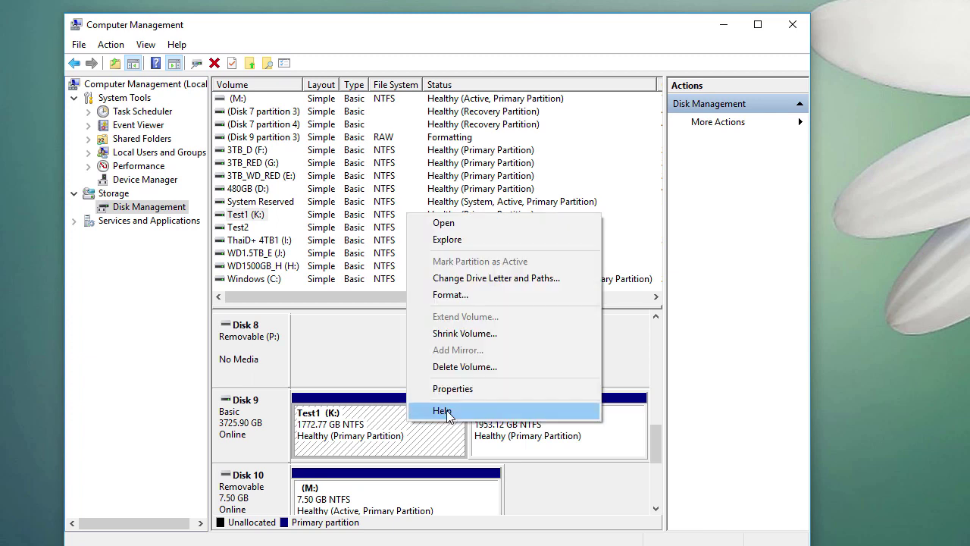
{"action": "left_click", "coordinate": [489, 448]}
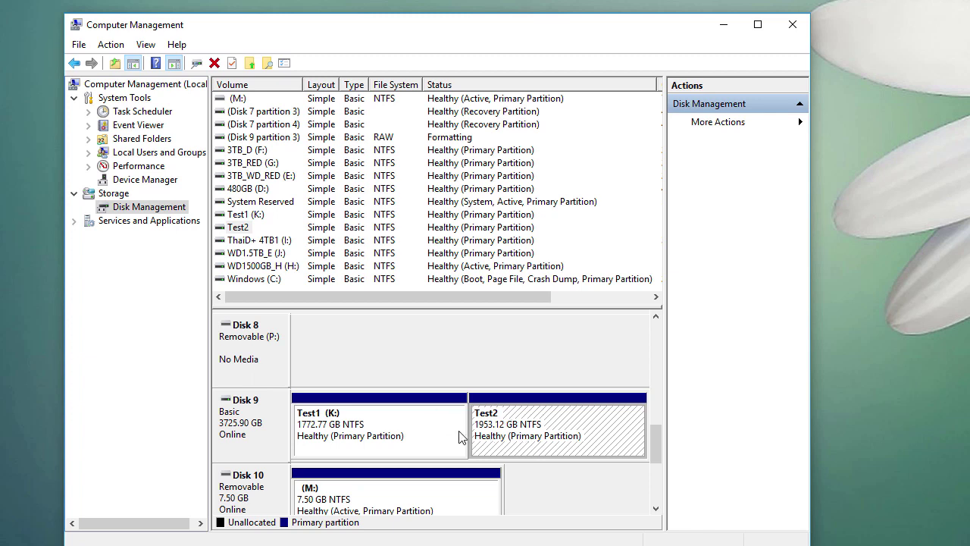
Step: Assign drive letter S to the Test2 volume on Disk 9
{"action": "right_click", "coordinate": [503, 415]}
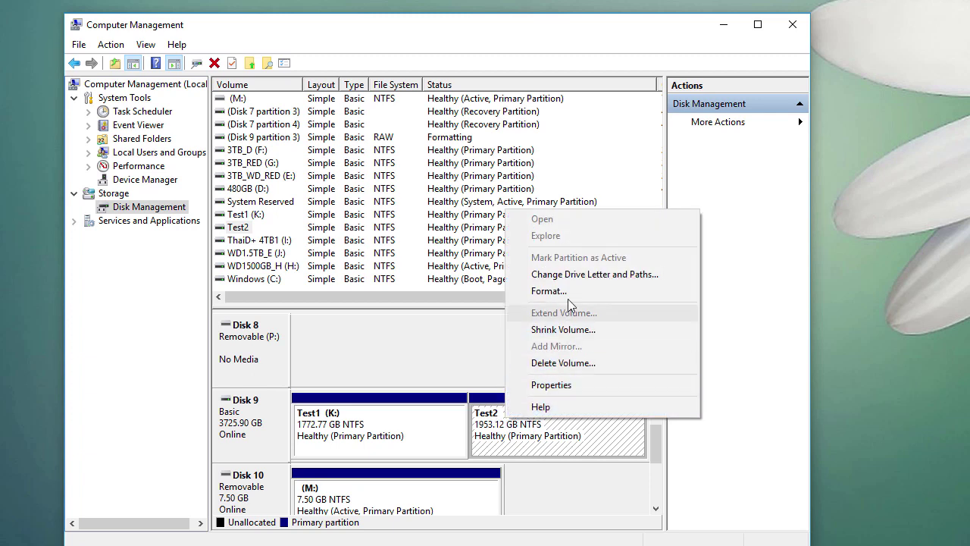
{"action": "left_click", "coordinate": [606, 278]}
{"action": "left_click", "coordinate": [325, 332]}
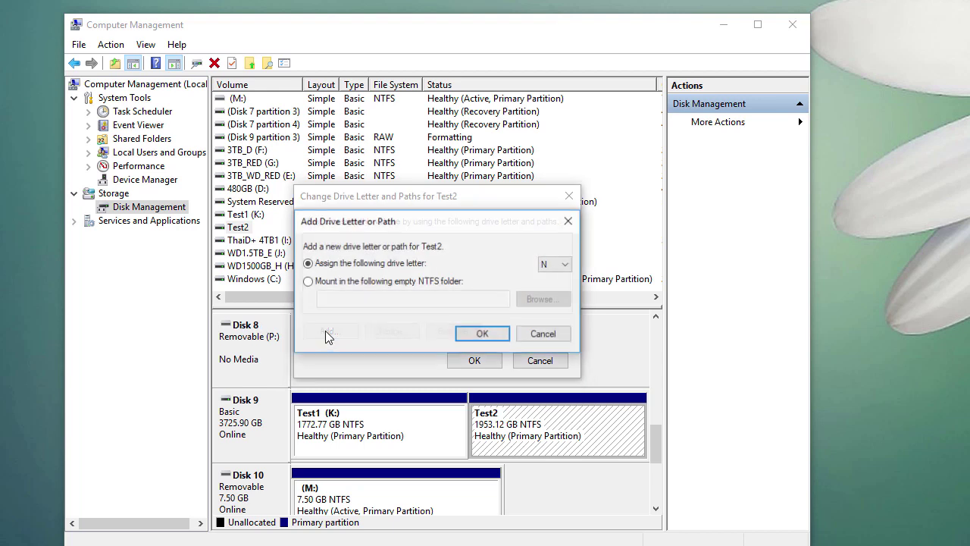
{"action": "left_click", "coordinate": [565, 267]}
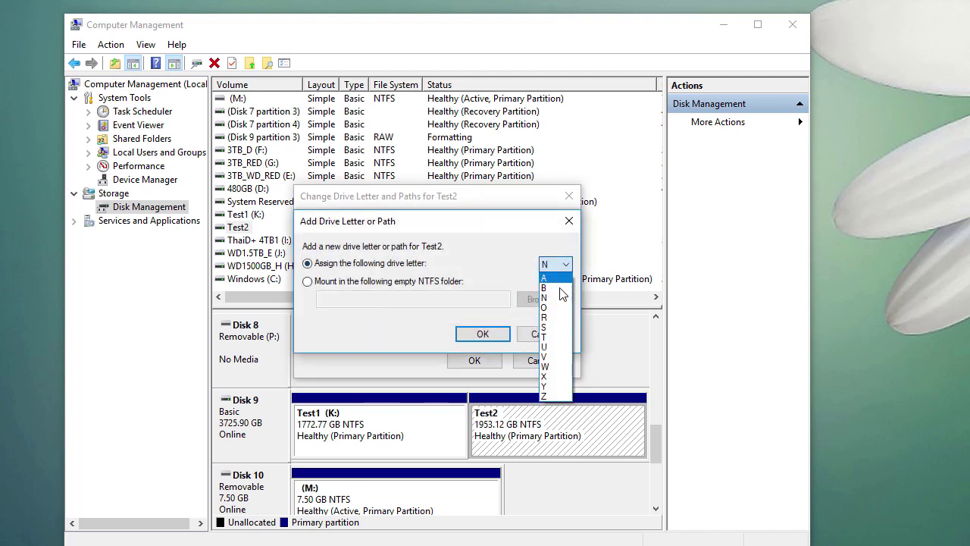
{"action": "left_click", "coordinate": [562, 333]}
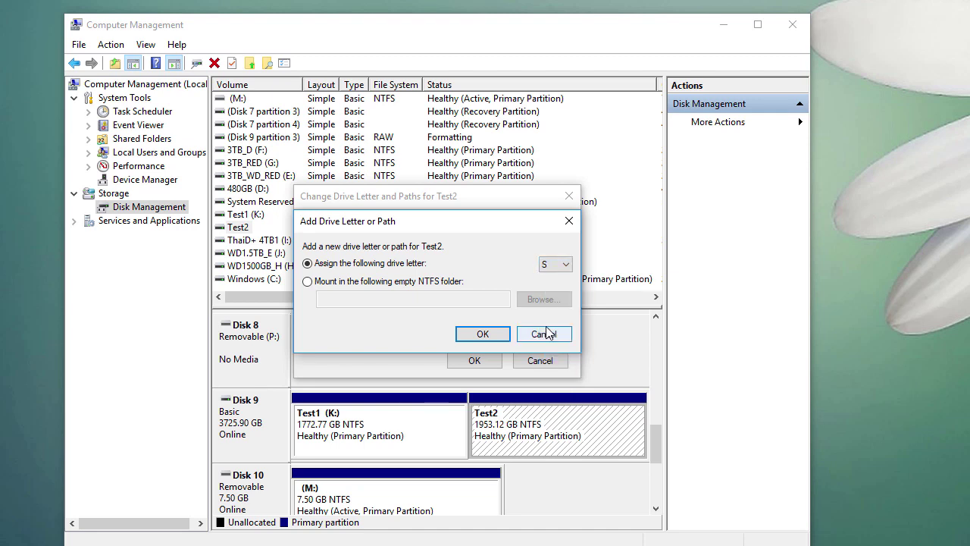
{"action": "left_click", "coordinate": [498, 334]}
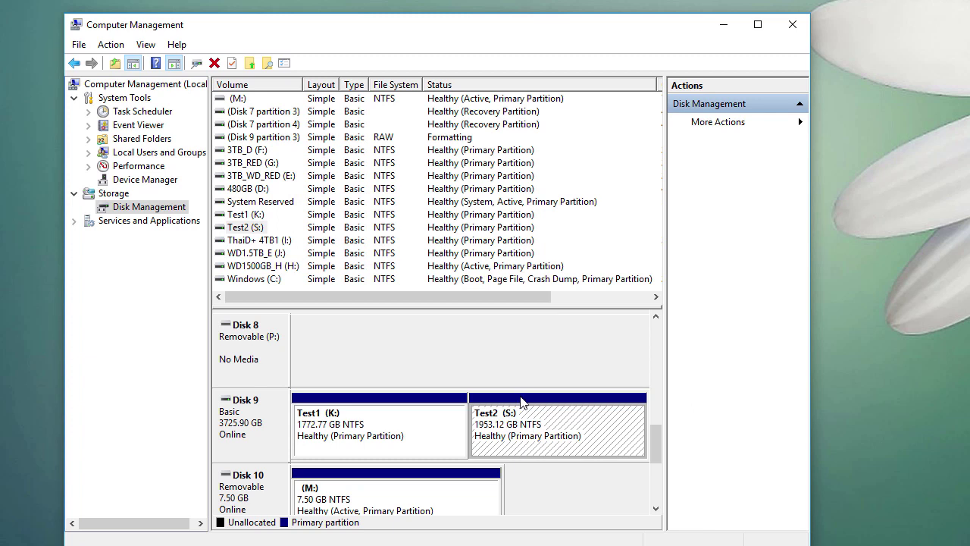
Step: Switch to File Explorer, open the Test2 (S:) drive to check that it is accessible, and close the window
{"action": "key", "text": "super+e"}
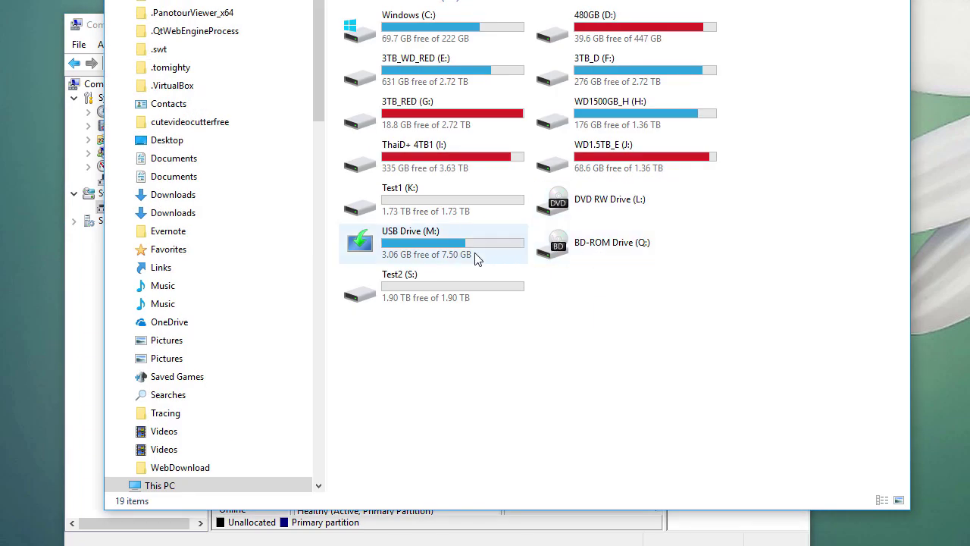
{"action": "left_click", "coordinate": [426, 285]}
{"action": "double_click", "coordinate": [430, 297]}
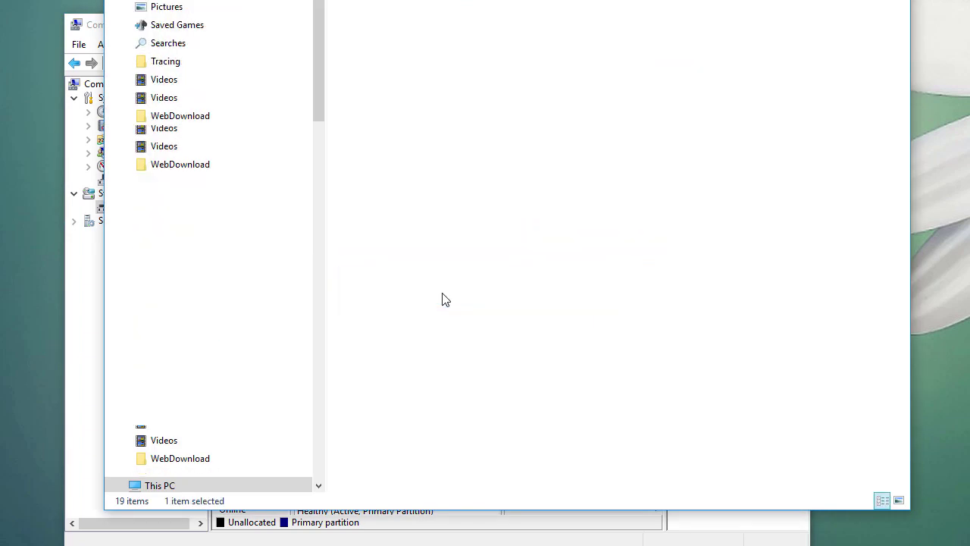
{"action": "key", "text": "alt+F4"}
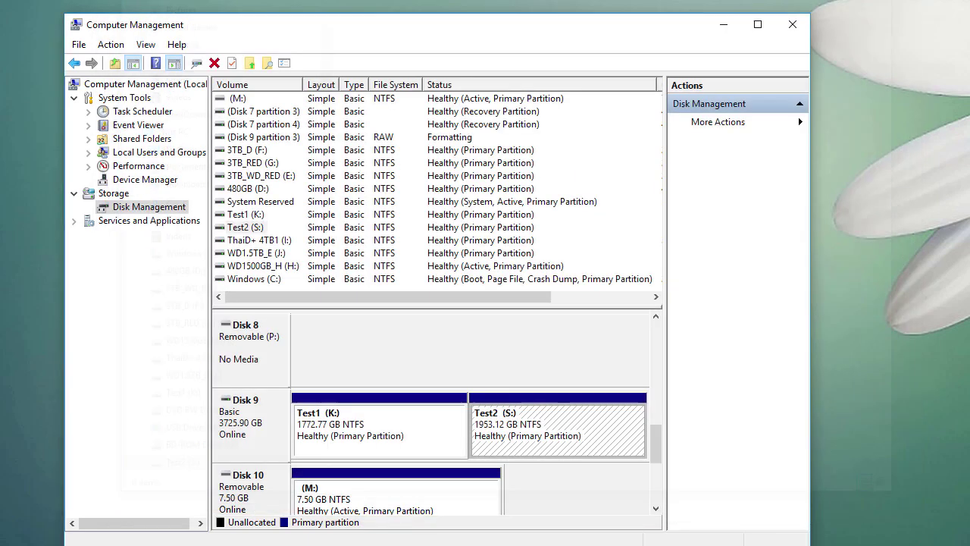
Step: Remove drive letter S from the Test2 volume on Disk 9 and confirm the removal
{"action": "left_click", "coordinate": [510, 428]}
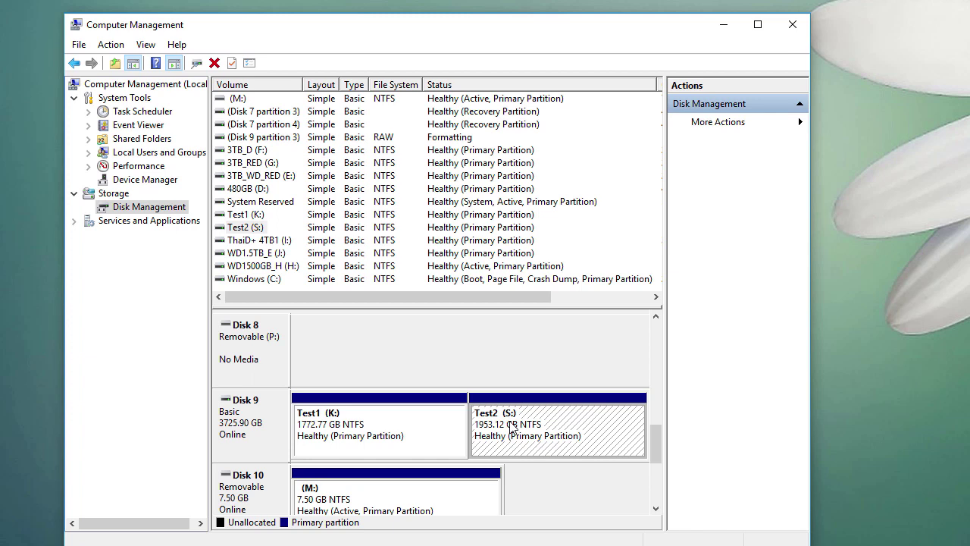
{"action": "left_click", "coordinate": [354, 426]}
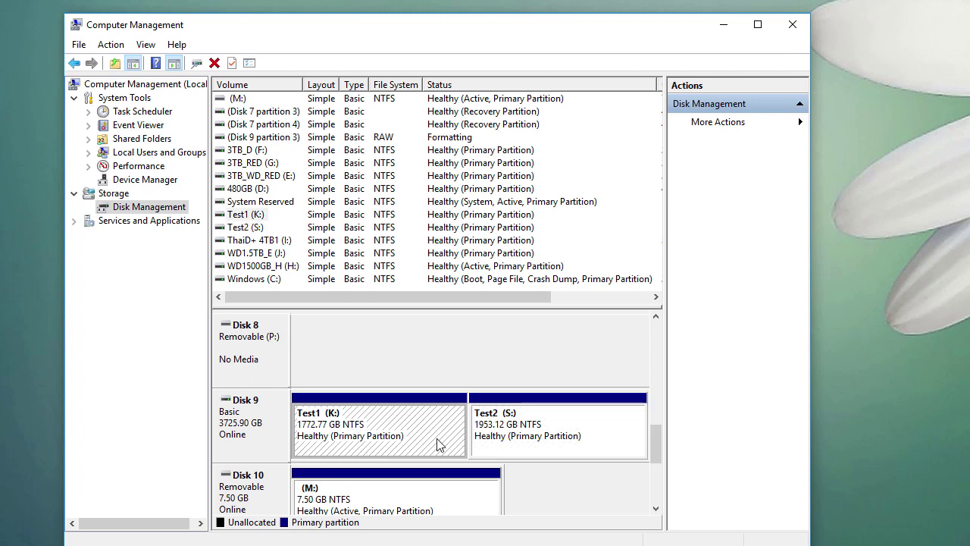
{"action": "left_click", "coordinate": [488, 442]}
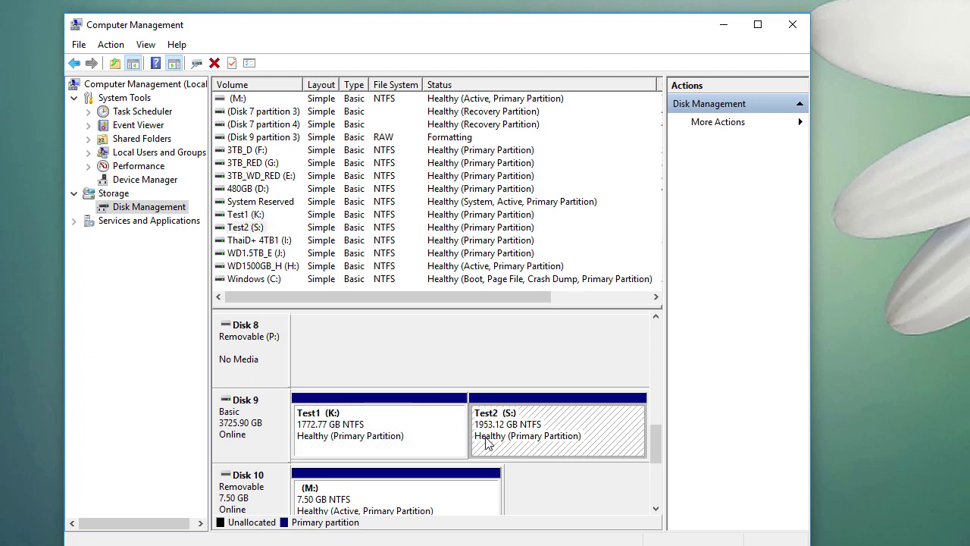
{"action": "right_click", "coordinate": [514, 444]}
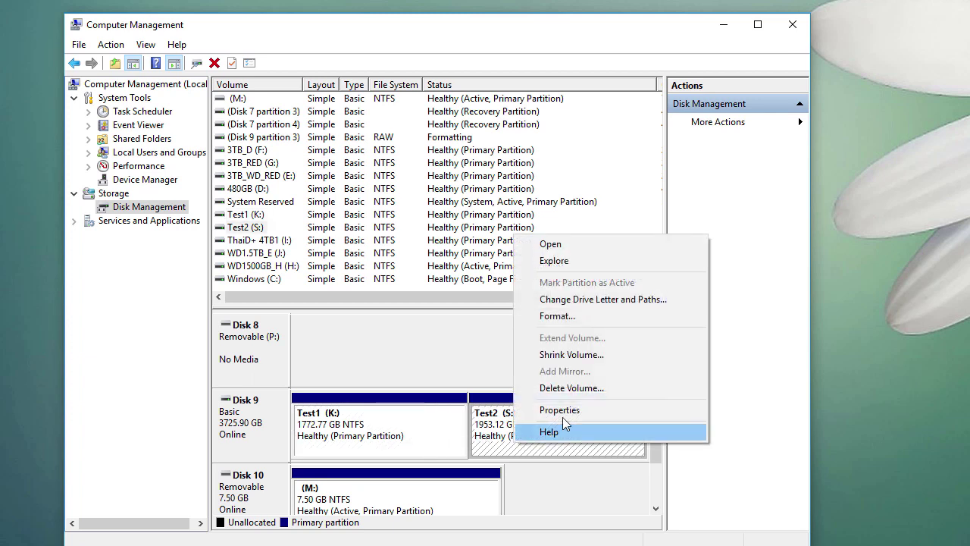
{"action": "left_click", "coordinate": [568, 299]}
{"action": "left_click", "coordinate": [447, 330]}
{"action": "left_click", "coordinate": [881, 73]}
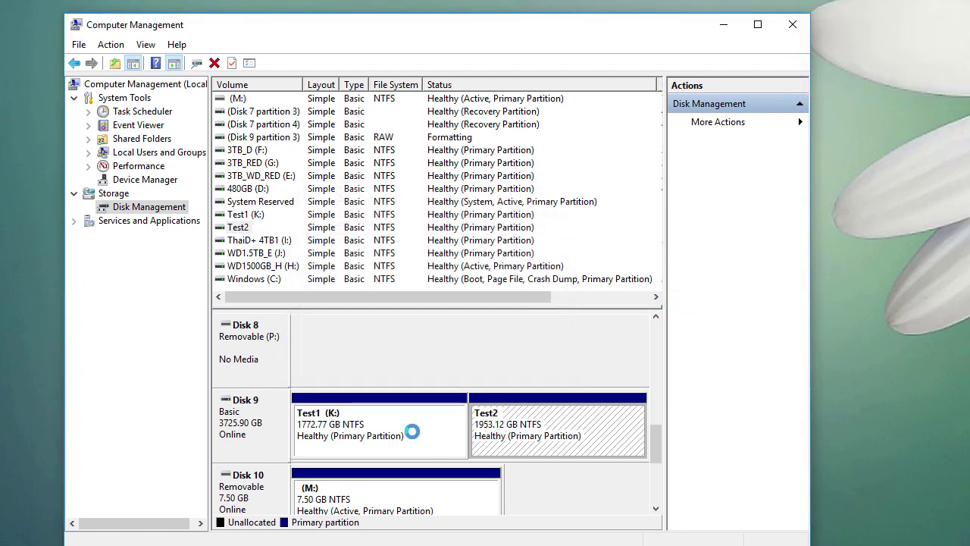
Step: Delete the Test1 (K:) volume from Disk 9 and confirm erasing its data
{"action": "left_click", "coordinate": [411, 431]}
{"action": "right_click", "coordinate": [421, 427]}
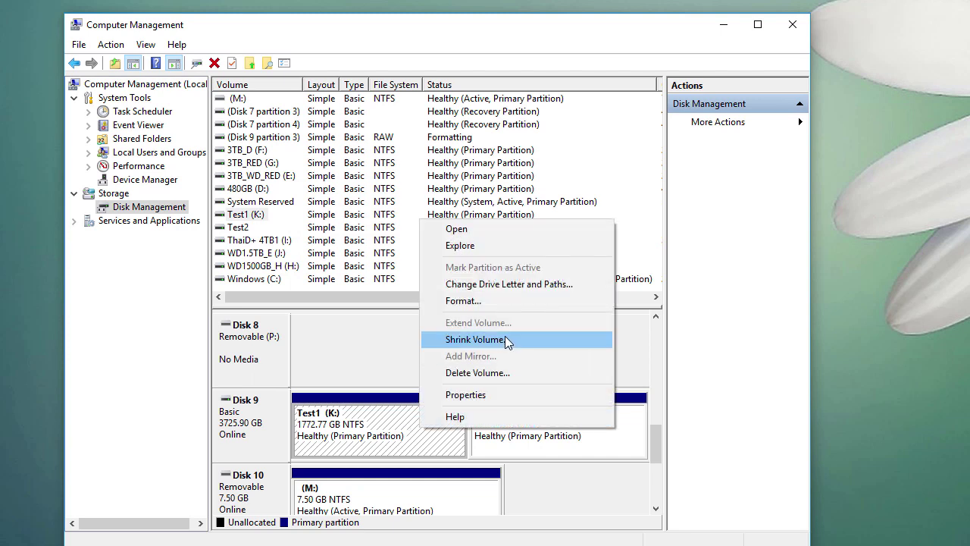
{"action": "left_click", "coordinate": [409, 438]}
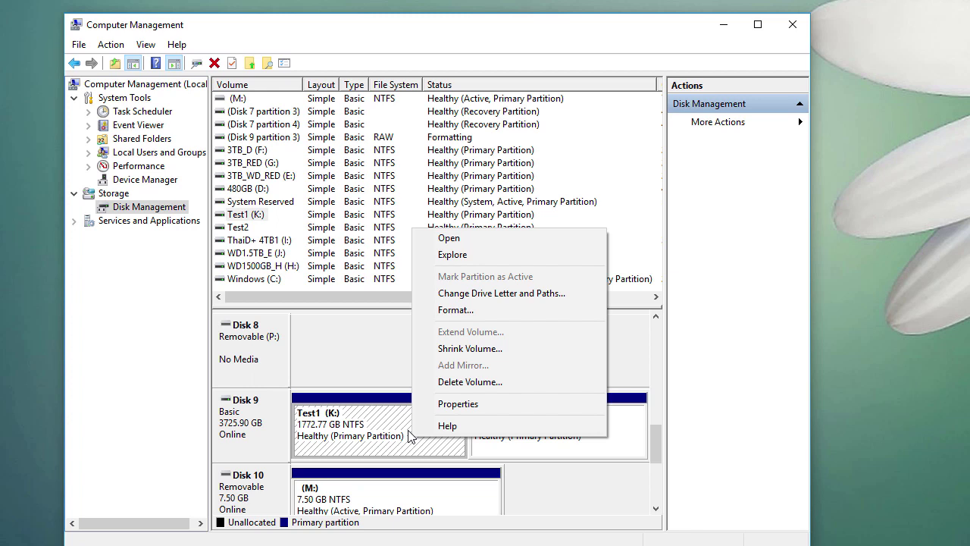
{"action": "left_click", "coordinate": [485, 381]}
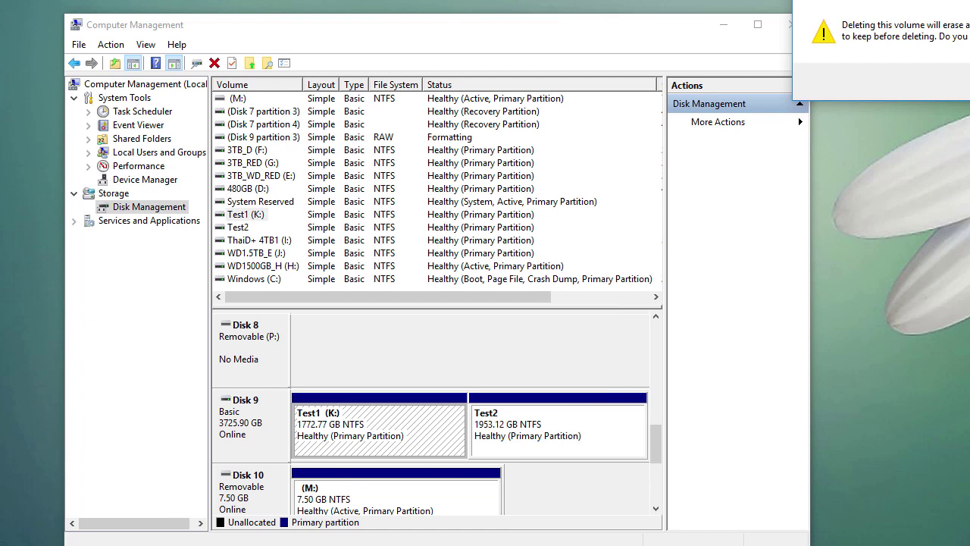
{"action": "left_click", "coordinate": [732, 203]}
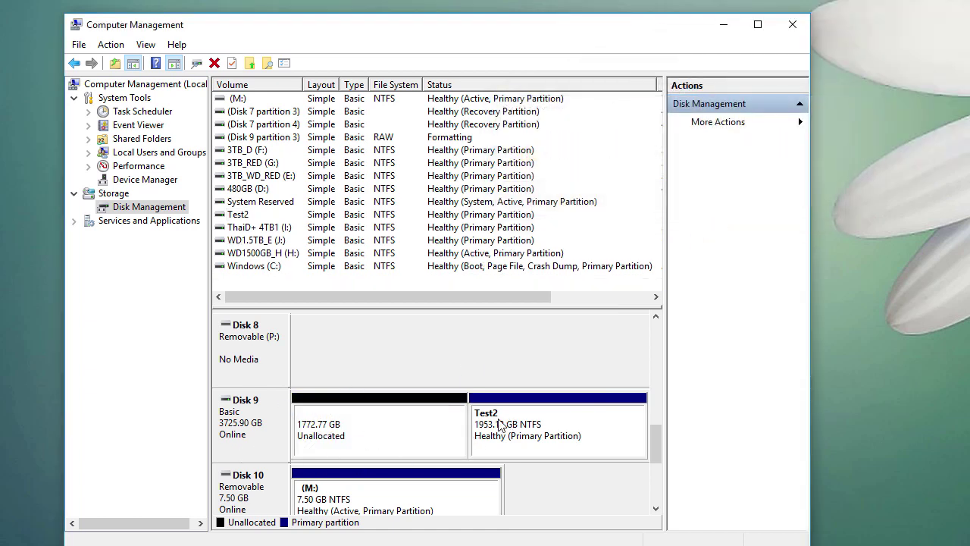
Step: Delete the Test2 volume from Disk 9 and confirm erasing its data
{"action": "right_click", "coordinate": [520, 435]}
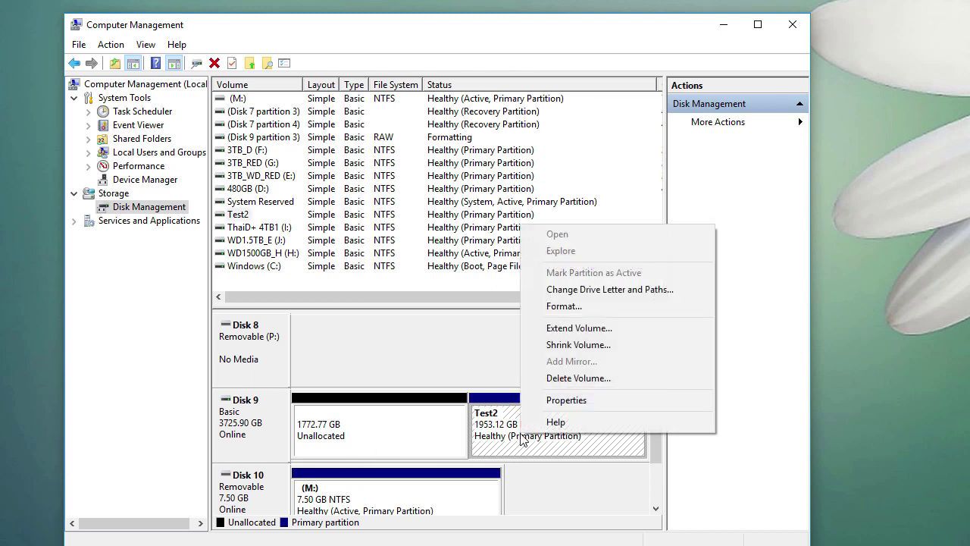
{"action": "left_click", "coordinate": [570, 378]}
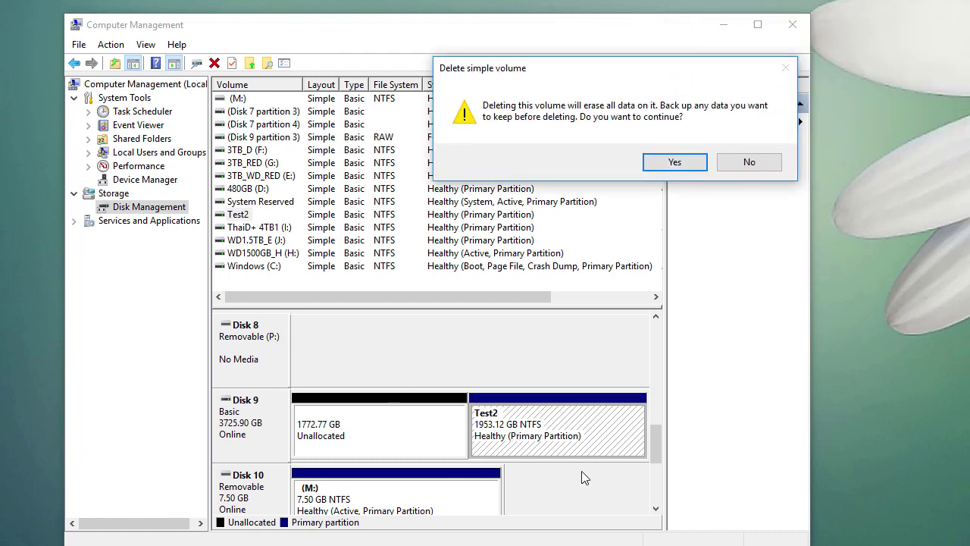
{"action": "left_click", "coordinate": [674, 162]}
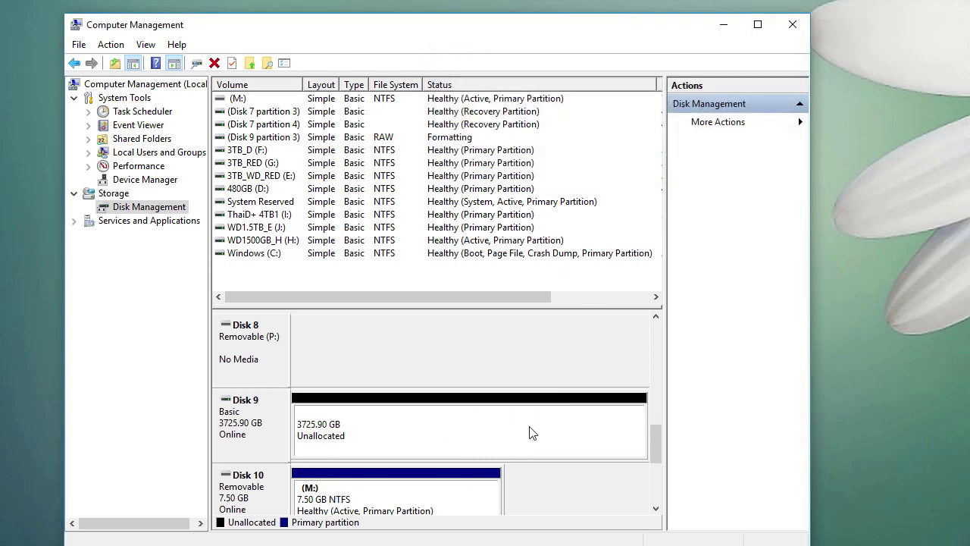
Step: Start a new simple volume in Disk 9's unallocated space, using the full 3815318 MB and drive letter K
{"action": "right_click", "coordinate": [413, 441]}
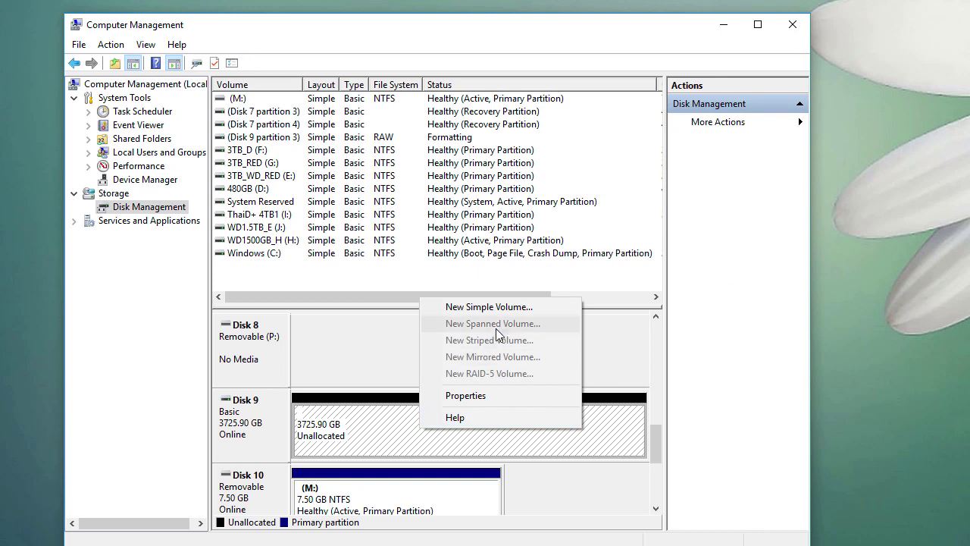
{"action": "left_click", "coordinate": [510, 310]}
{"action": "left_click", "coordinate": [507, 369]}
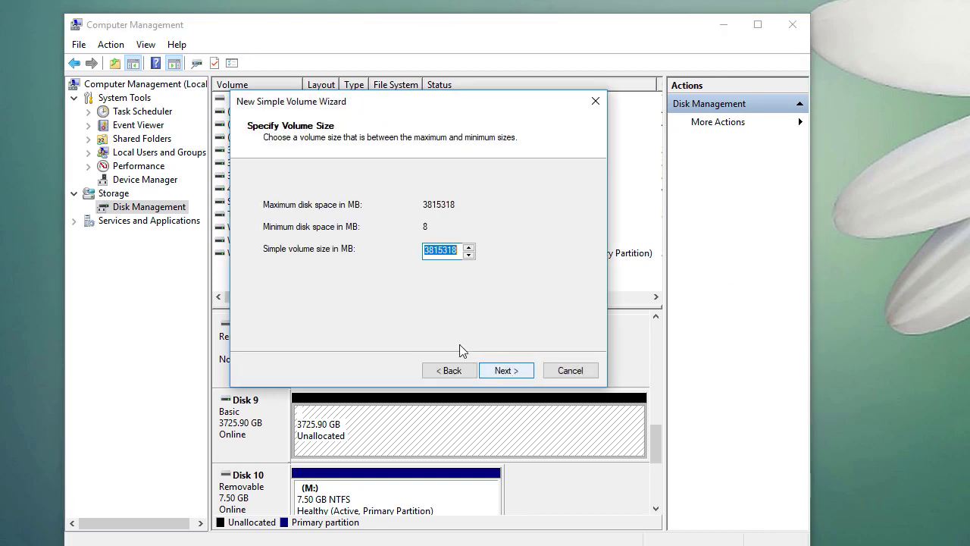
{"action": "left_click", "coordinate": [505, 368]}
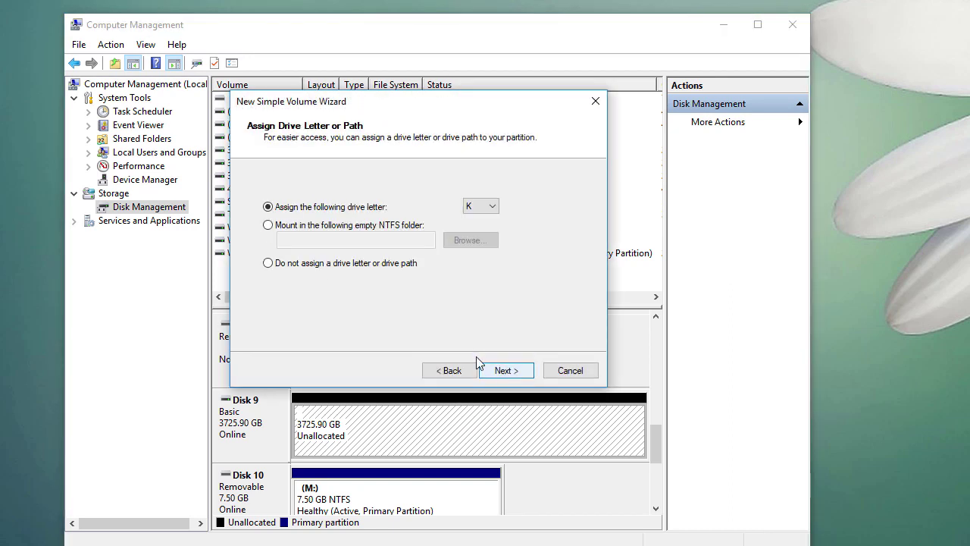
{"action": "left_click", "coordinate": [513, 371]}
Step: Label the volume New 4TB, keep NTFS with default allocation size and quick format, and finish creating it
{"action": "left_click_drag", "start_coordinate": [469, 281], "coordinate": [259, 274]}
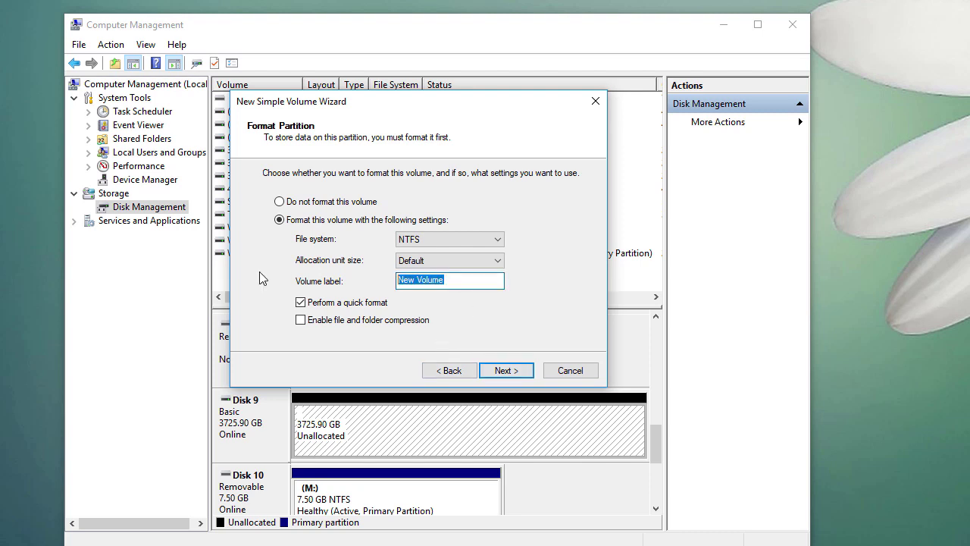
{"action": "type", "text": "4TB"}
{"action": "key", "text": "Home"}
{"action": "type", "text": "New"}
{"action": "key", "text": "Return"}
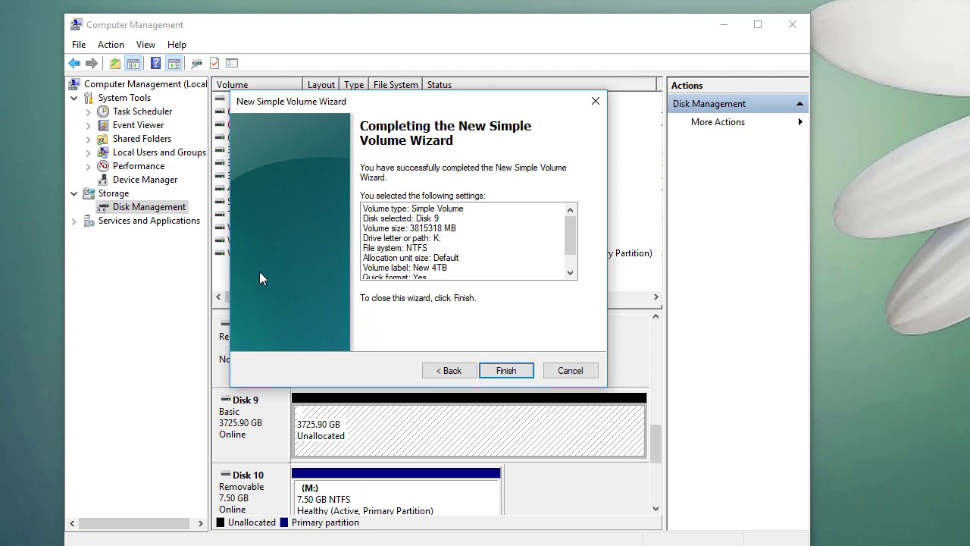
{"action": "left_click", "coordinate": [506, 371]}
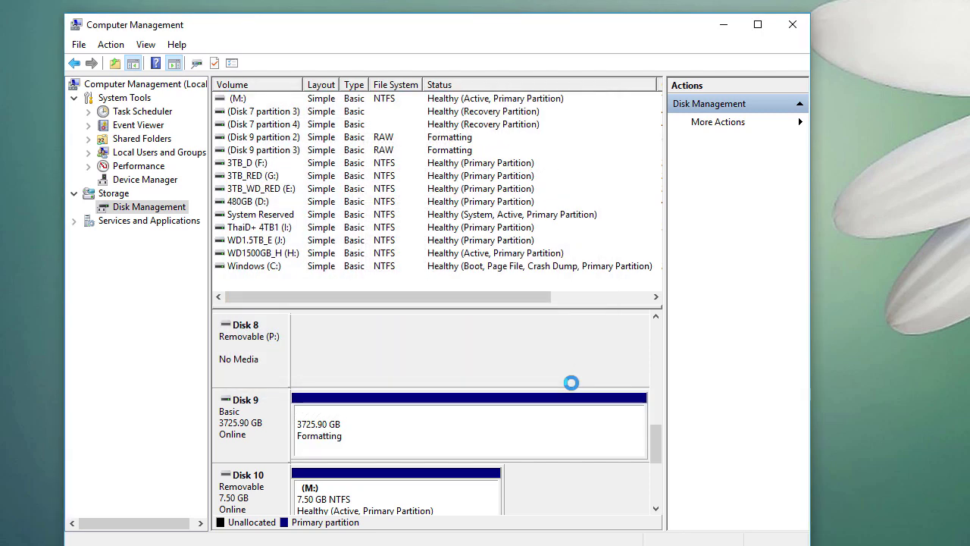
{"action": "right_click", "coordinate": [449, 431]}
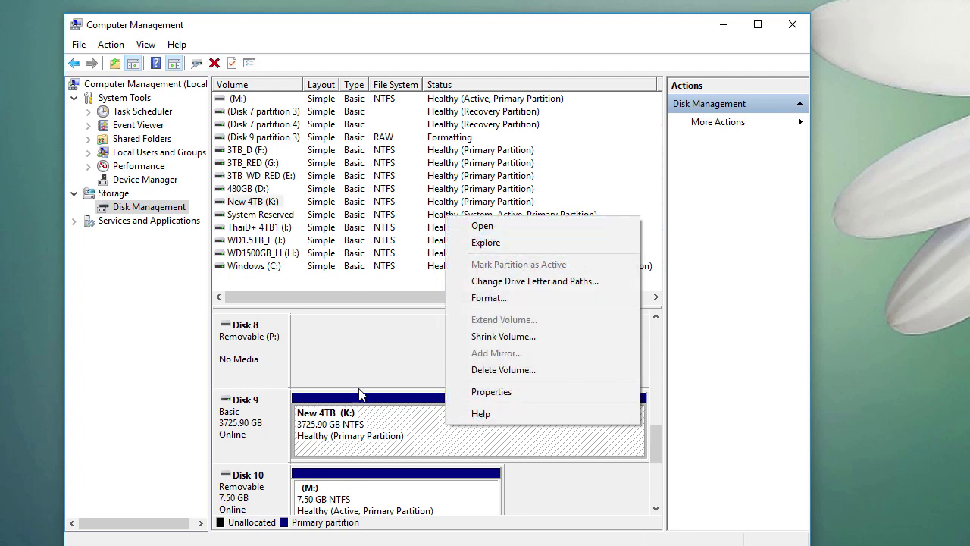
{"action": "left_click", "coordinate": [342, 438]}
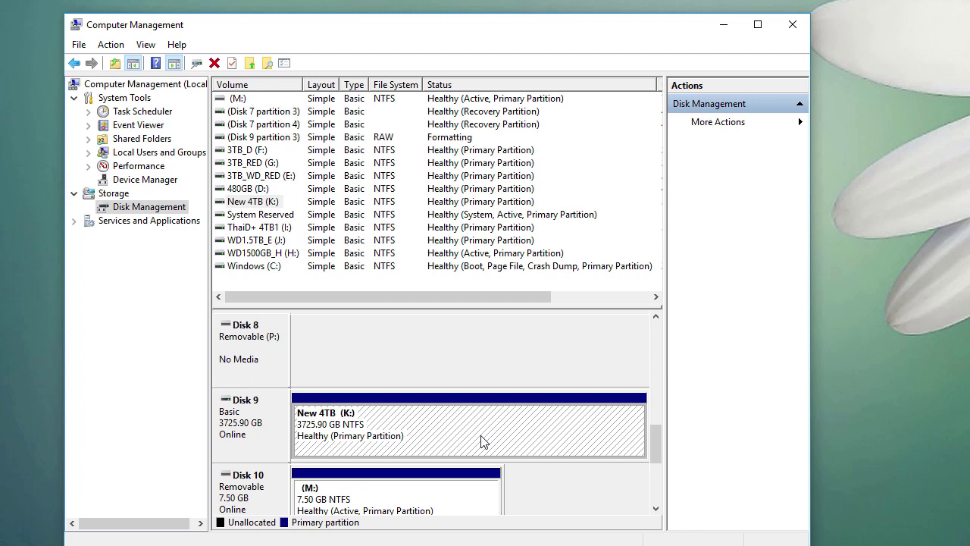
{"action": "left_click", "coordinate": [250, 438]}
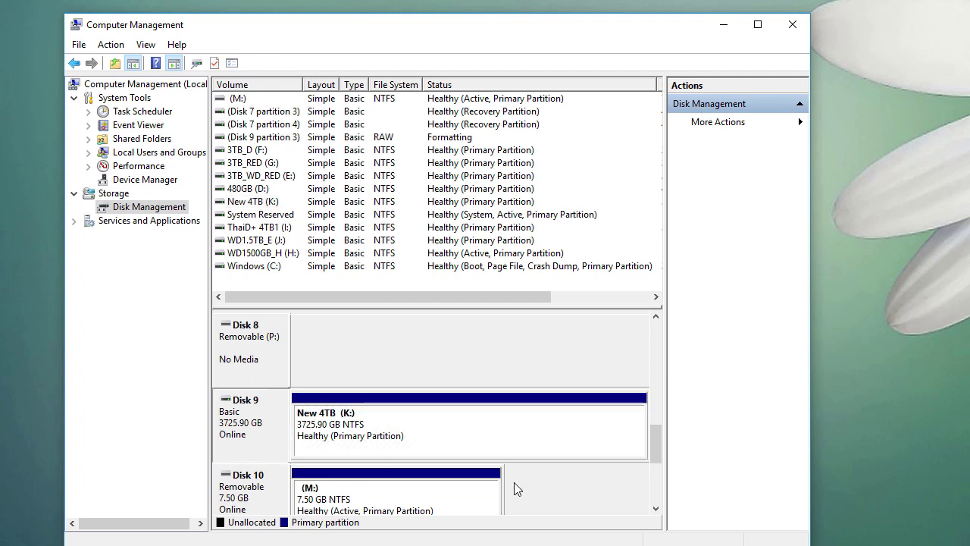
{"action": "left_click", "coordinate": [387, 453]}
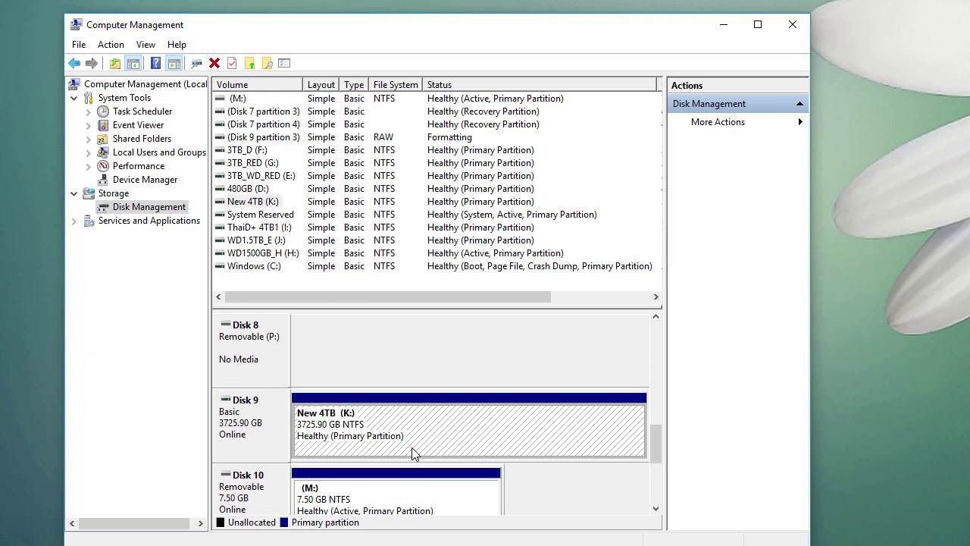
{"action": "left_click", "coordinate": [265, 447]}
{"action": "left_click", "coordinate": [306, 443]}
{"action": "left_click", "coordinate": [247, 425]}
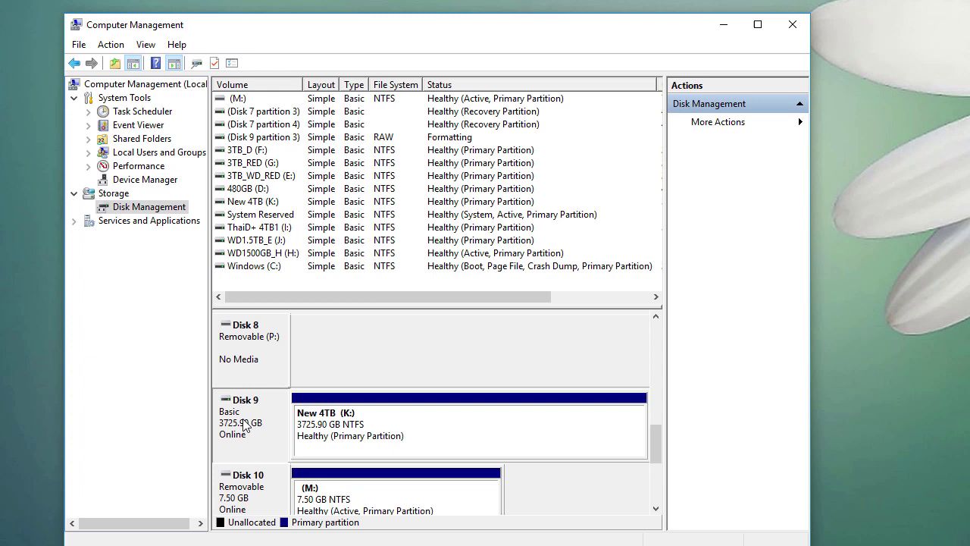